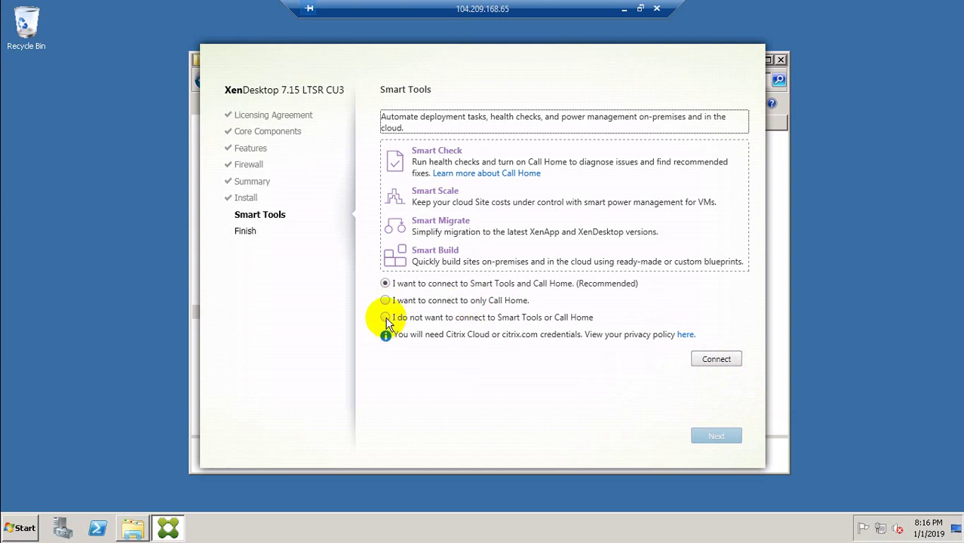
Step: After the blocked connection attempt, opt out of Smart Tools and Call Home and continue the installer
{"action": "left_click", "coordinate": [713, 358]}
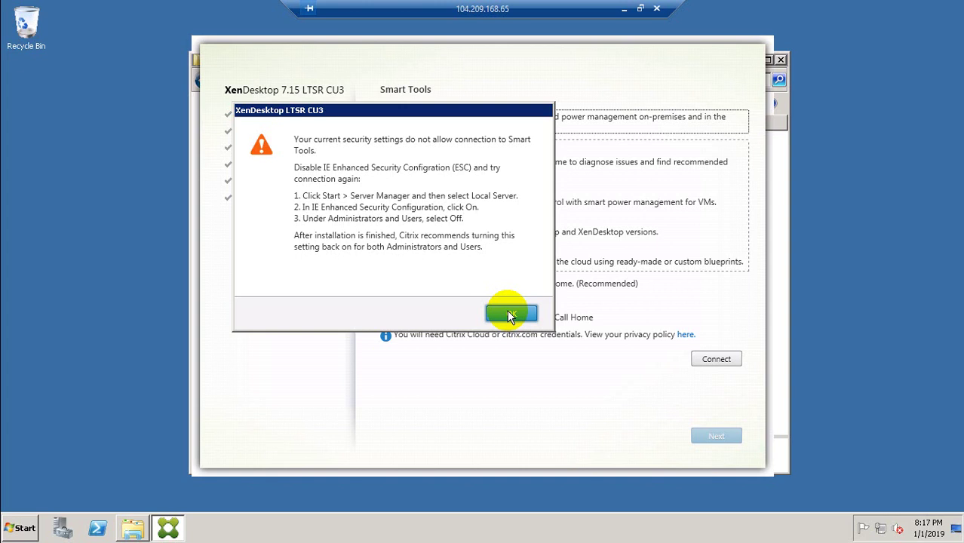
{"action": "left_click", "coordinate": [510, 314]}
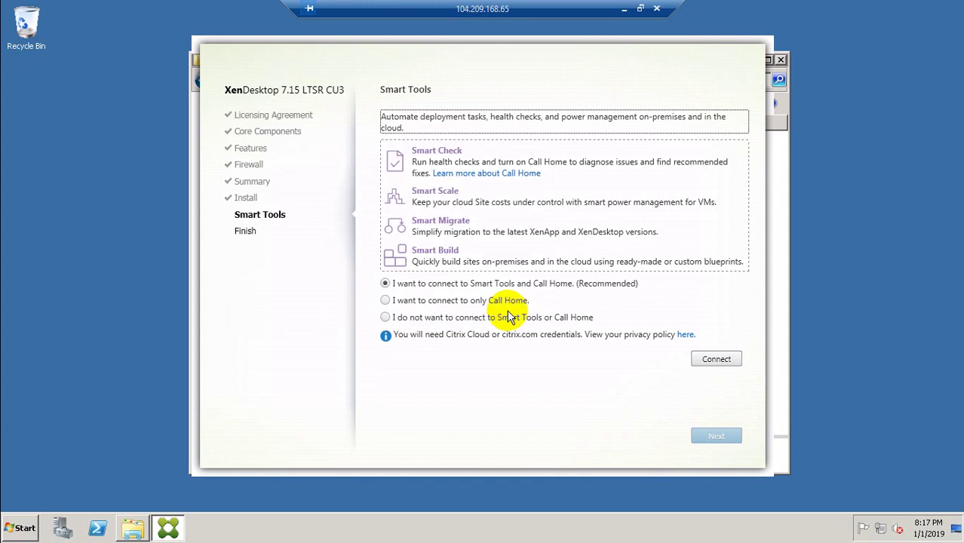
{"action": "left_click", "coordinate": [387, 319]}
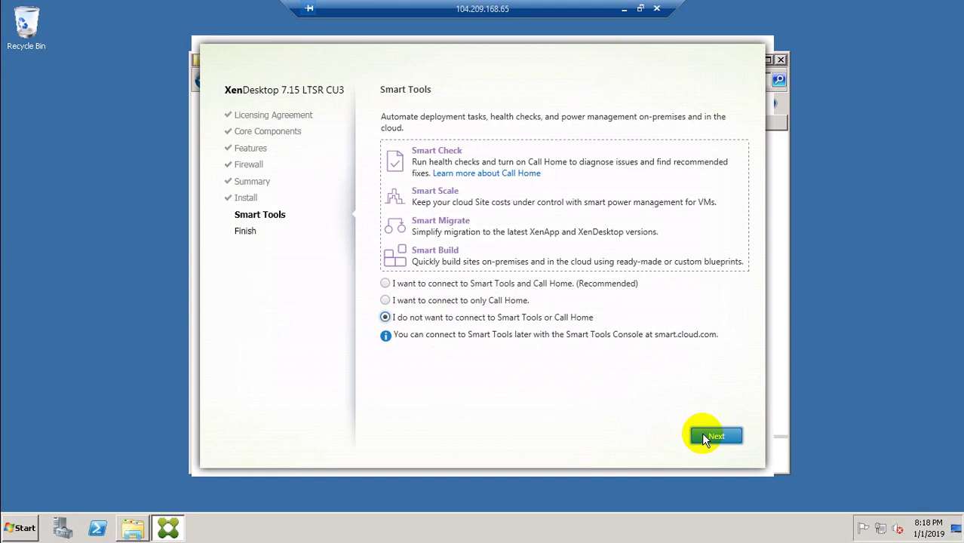
{"action": "left_click", "coordinate": [707, 437]}
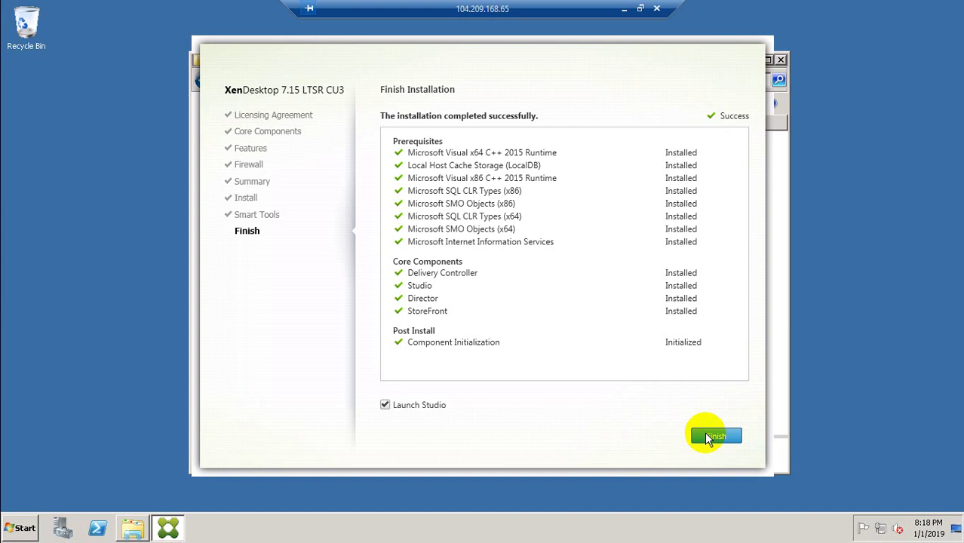
Step: Finish the XenDesktop 7.15 LTSR installation with Launch Studio left checked
{"action": "left_click", "coordinate": [713, 436]}
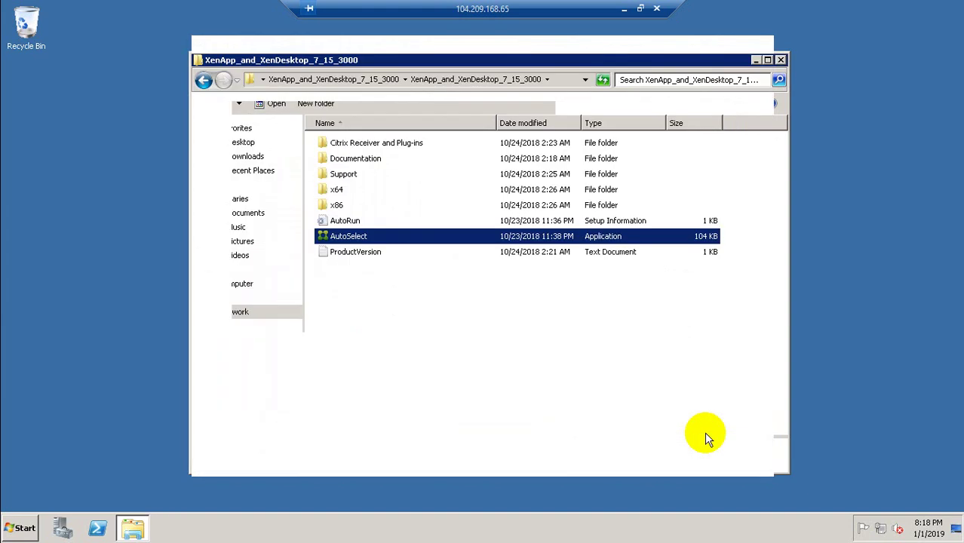
Step: Close the XenApp_and_XenDesktop_7_15_3000 Explorer window so Citrix Studio's Welcome page remains
{"action": "left_click", "coordinate": [782, 61]}
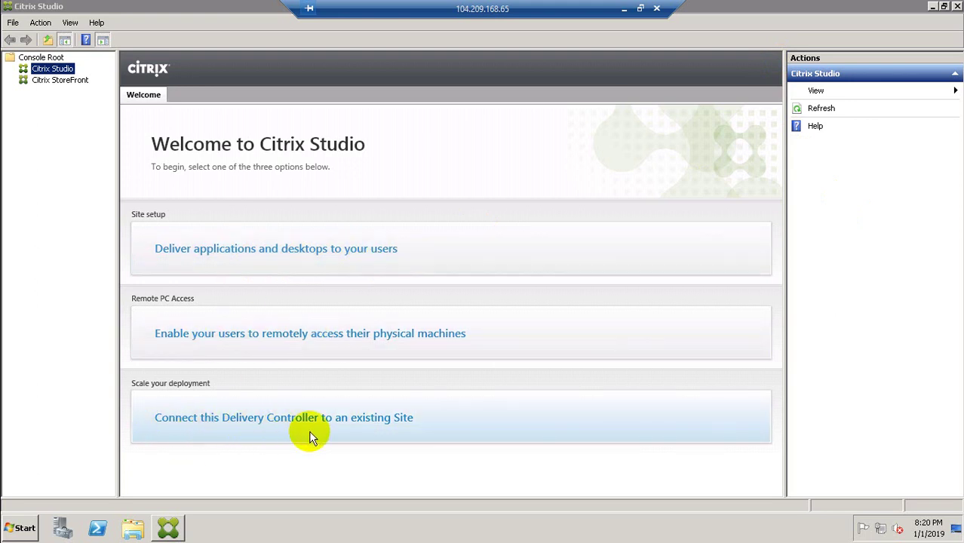
Step: Join the existing Site via controller EU-sfdc01.eops.com, accepting the automatic database update
{"action": "left_click", "coordinate": [346, 425]}
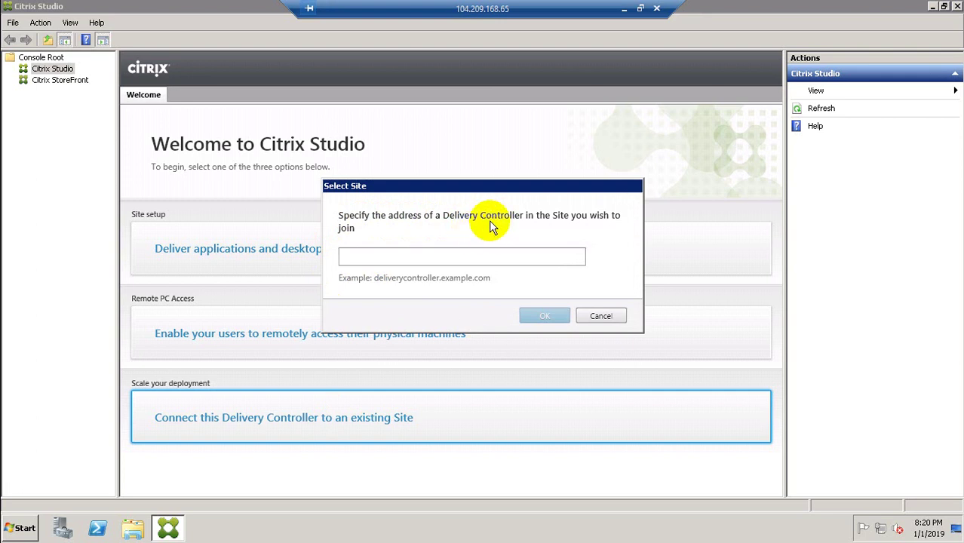
{"action": "left_click", "coordinate": [474, 257]}
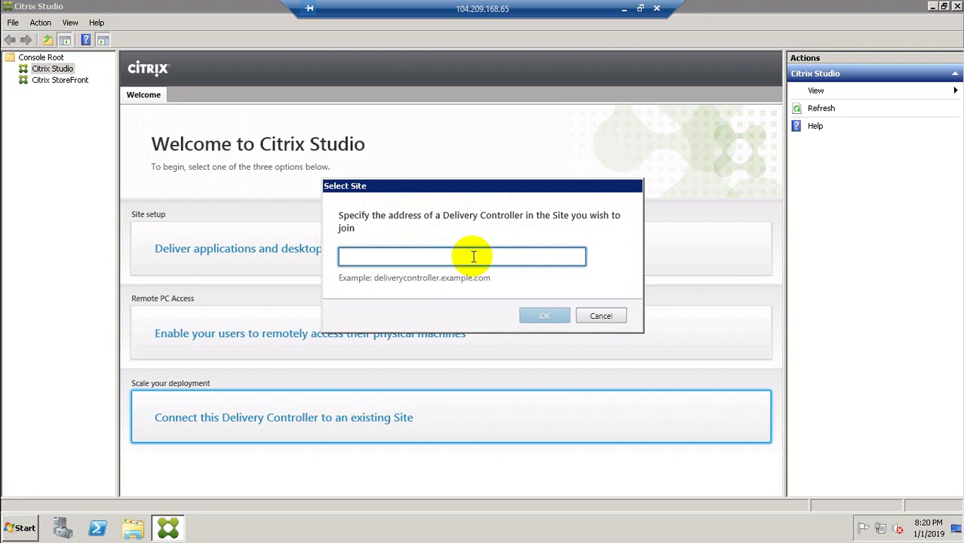
{"action": "type", "text": "EYU"}
{"action": "key", "text": "BackSpace"}
{"action": "key", "text": "BackSpace"}
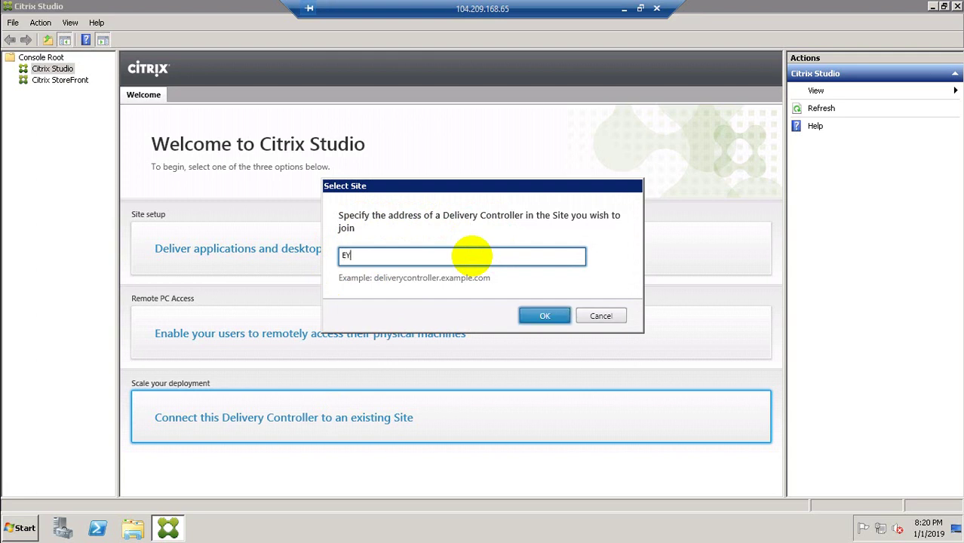
{"action": "type", "text": "U-sfdc01.eops.com"}
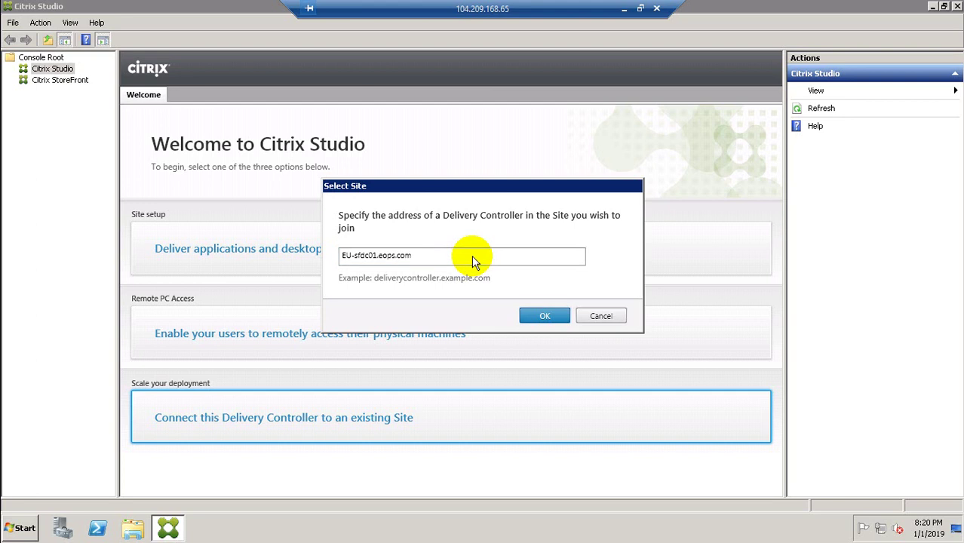
{"action": "key", "text": "Return"}
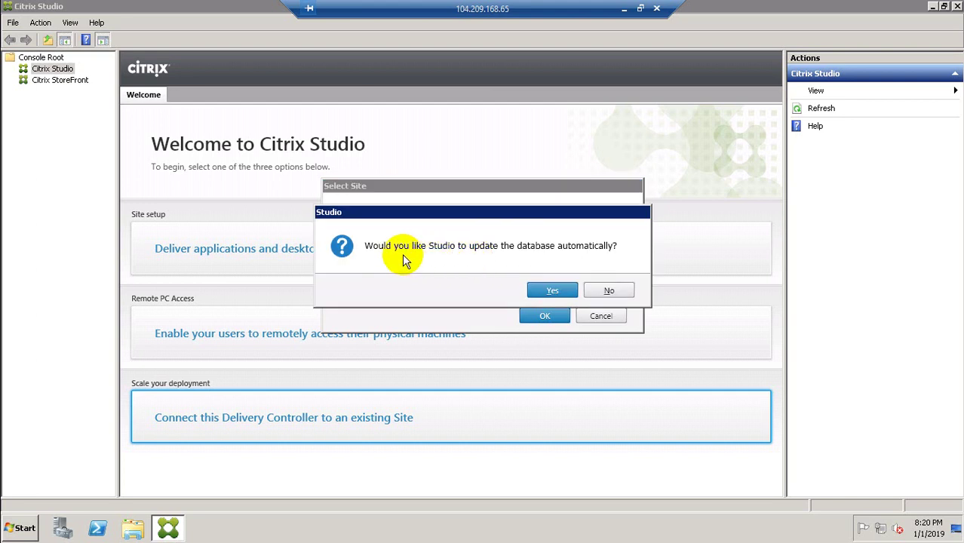
{"action": "left_click", "coordinate": [553, 294]}
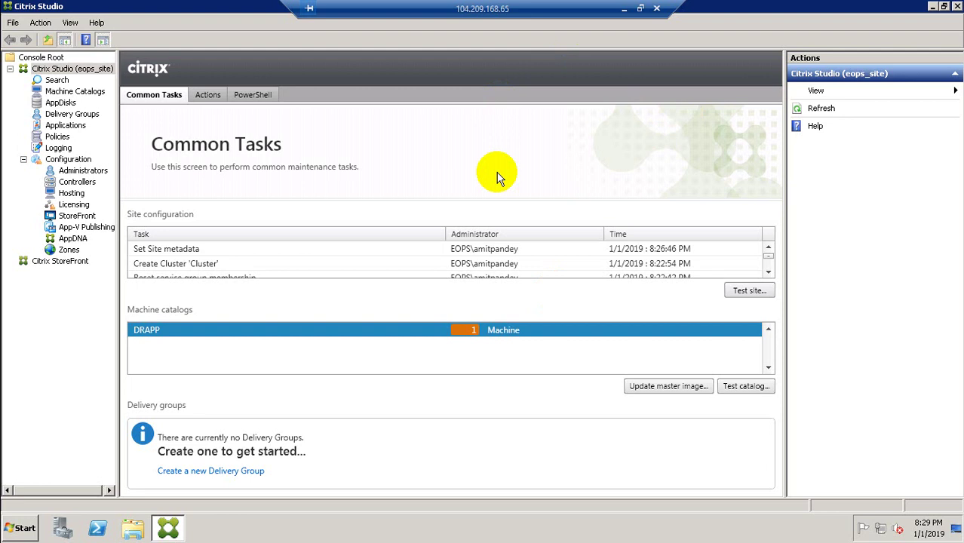
Step: View the Controllers list showing EU-SFDC01 and EU-SFDC02, then minimize the remote session
{"action": "left_click", "coordinate": [79, 183]}
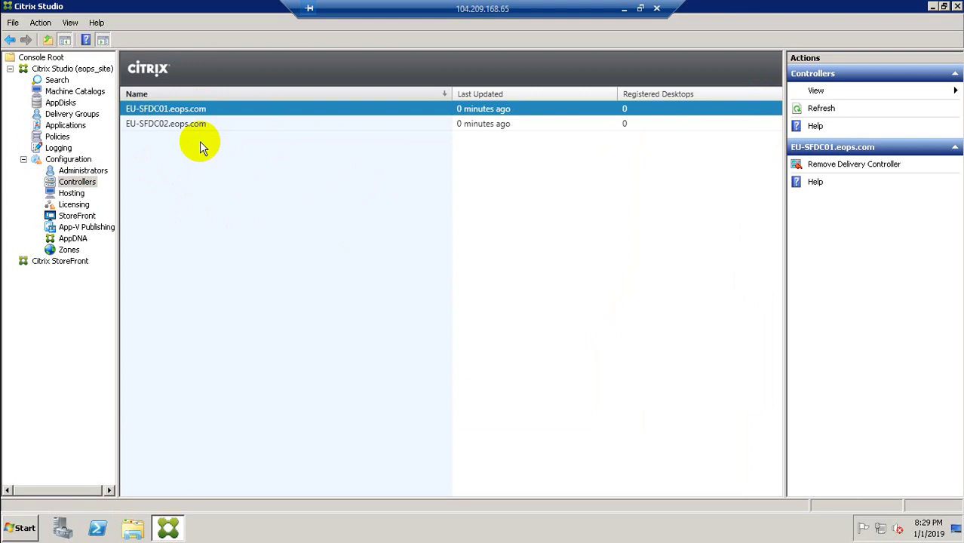
{"action": "left_click", "coordinate": [626, 10]}
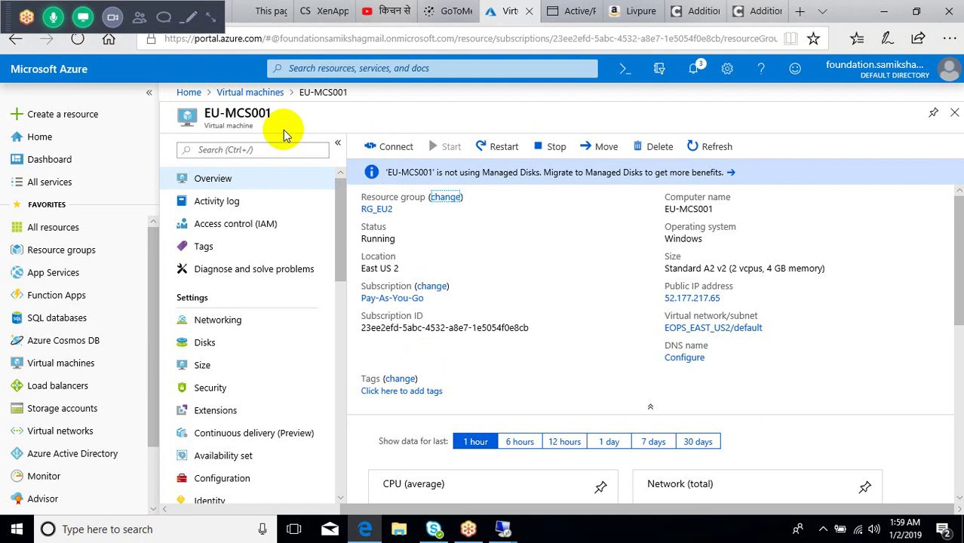
{"action": "left_click", "coordinate": [243, 92]}
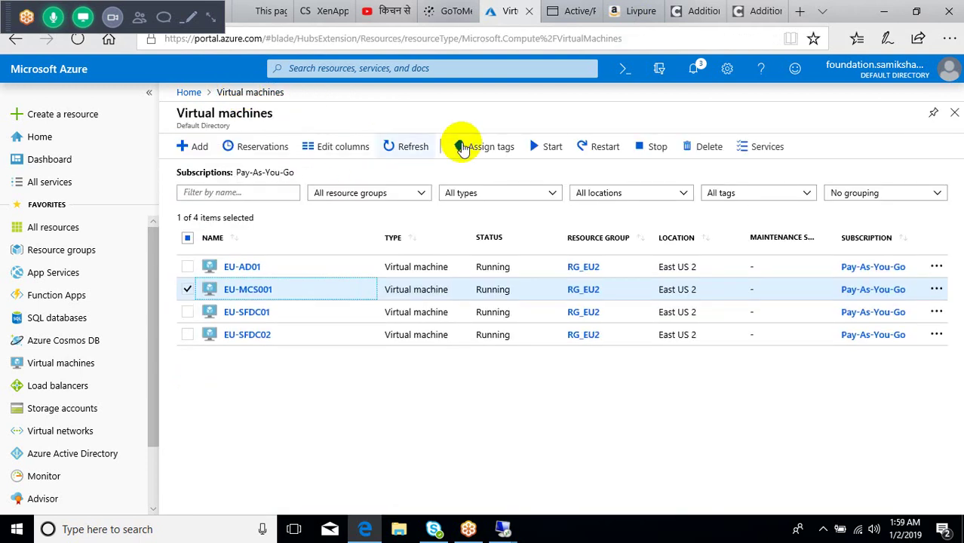
{"action": "left_click", "coordinate": [413, 148]}
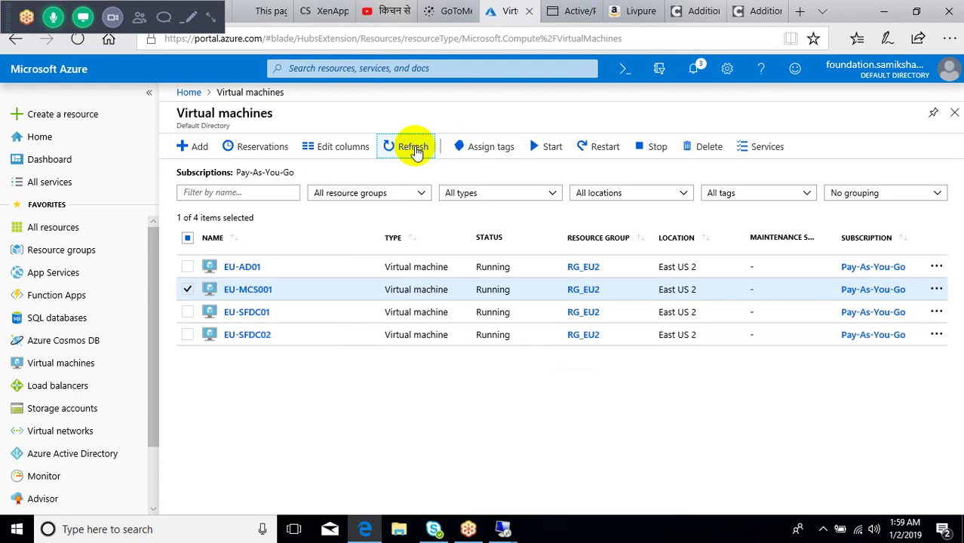
{"action": "left_click", "coordinate": [249, 291]}
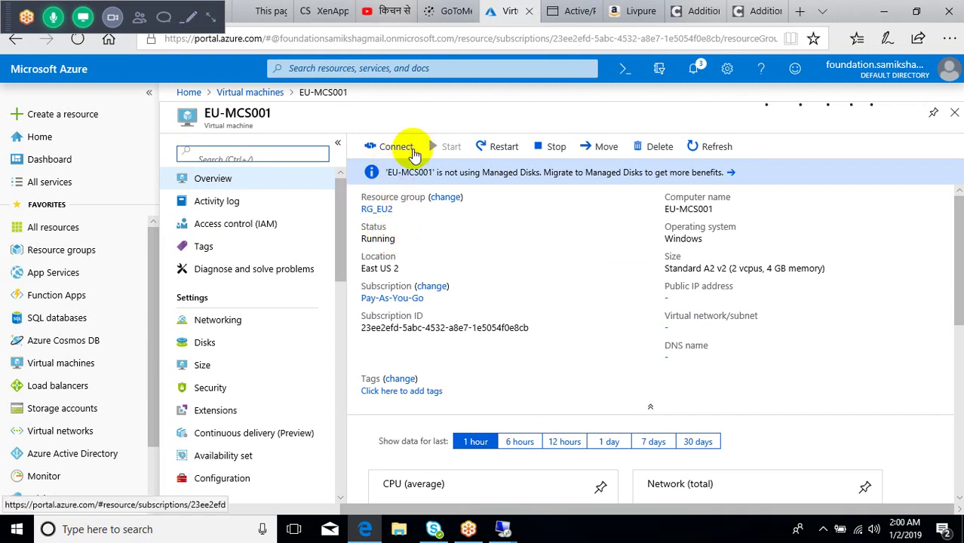
{"action": "left_click", "coordinate": [382, 147]}
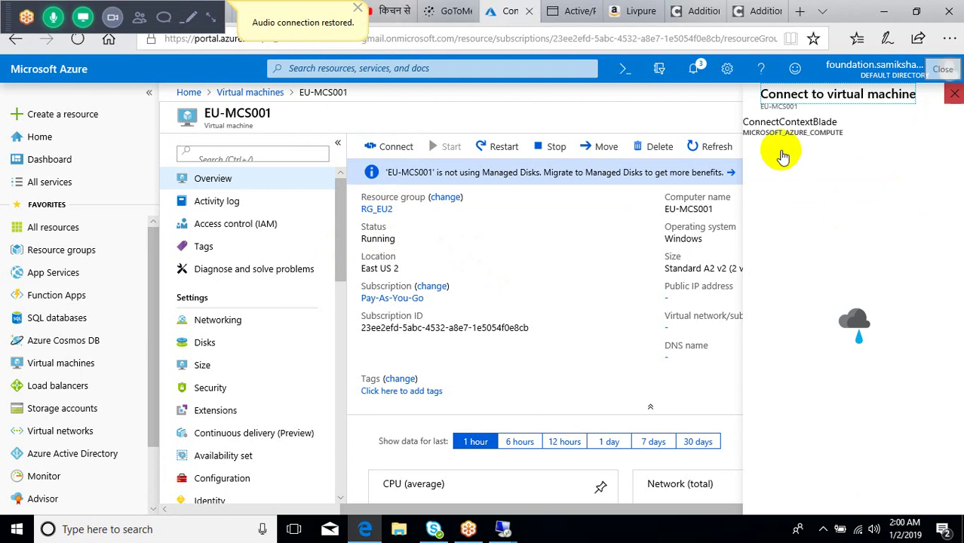
Step: Download the EU-MCS001 RDP file from the Azure portal and open it to connect
{"action": "left_click", "coordinate": [952, 95]}
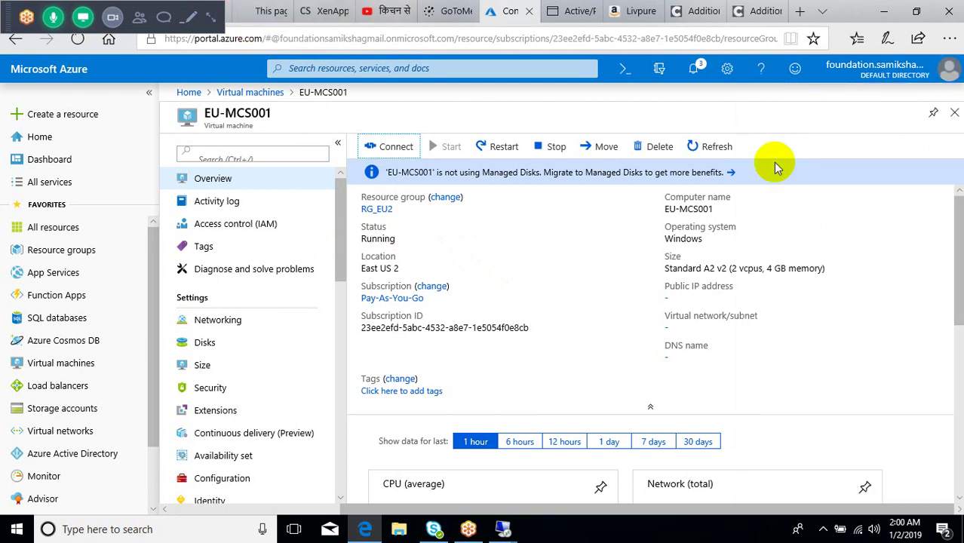
{"action": "left_click", "coordinate": [393, 148]}
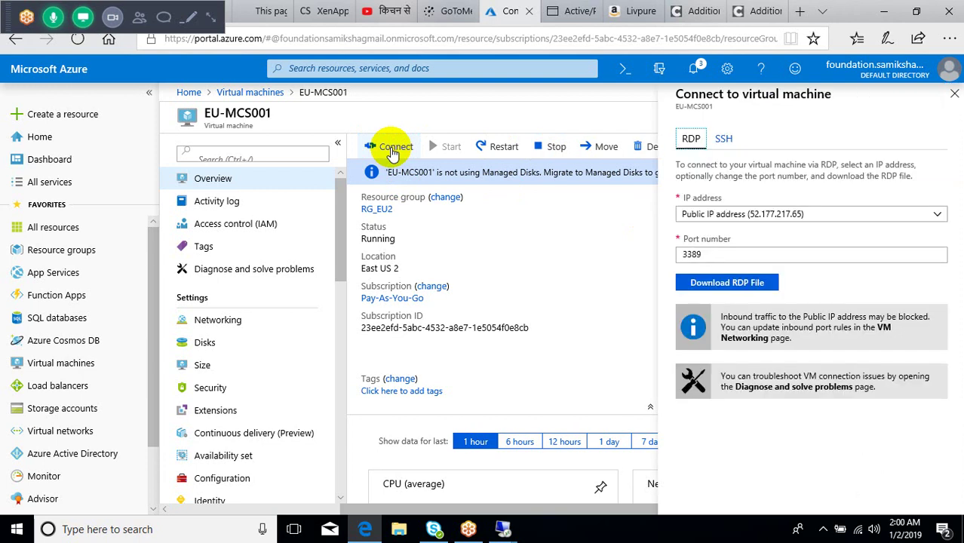
{"action": "left_click", "coordinate": [723, 284]}
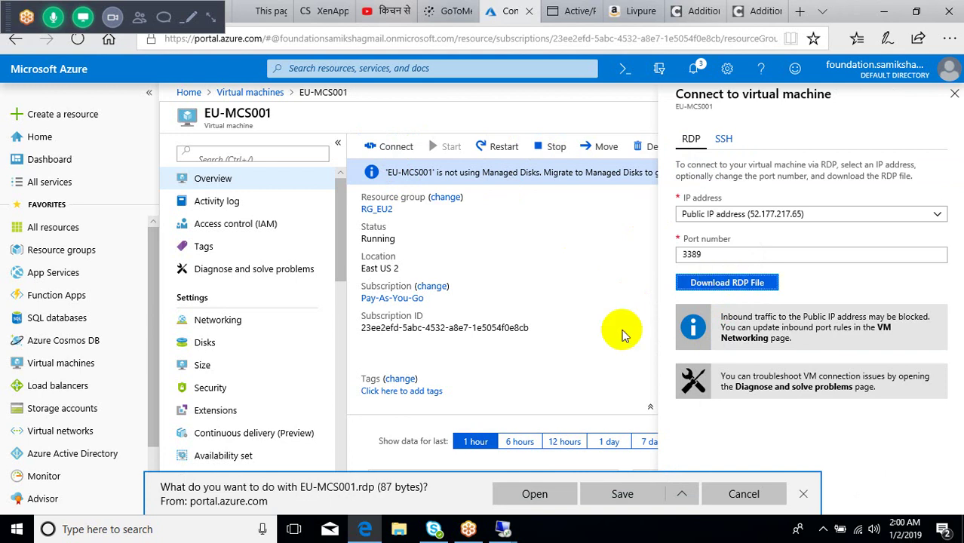
{"action": "left_click", "coordinate": [531, 494]}
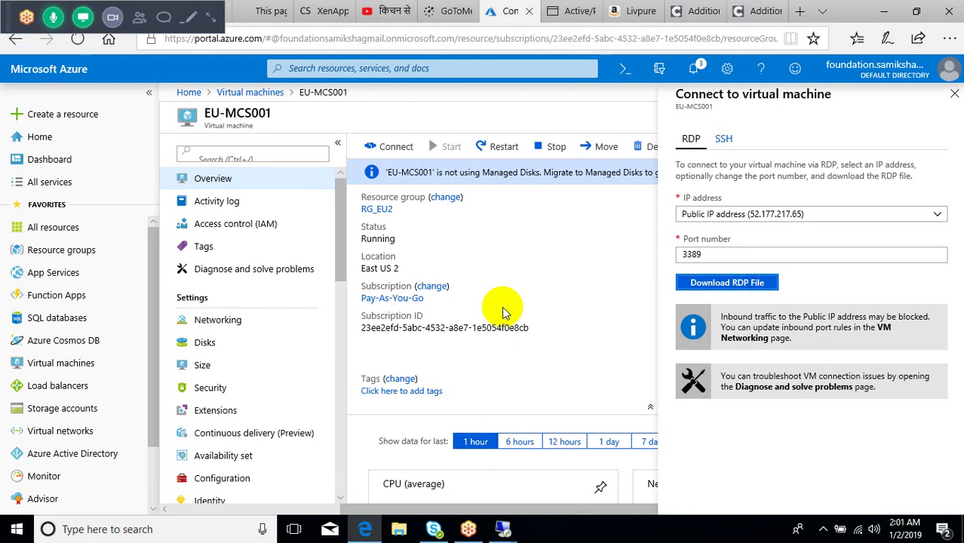
{"action": "left_click", "coordinate": [573, 341]}
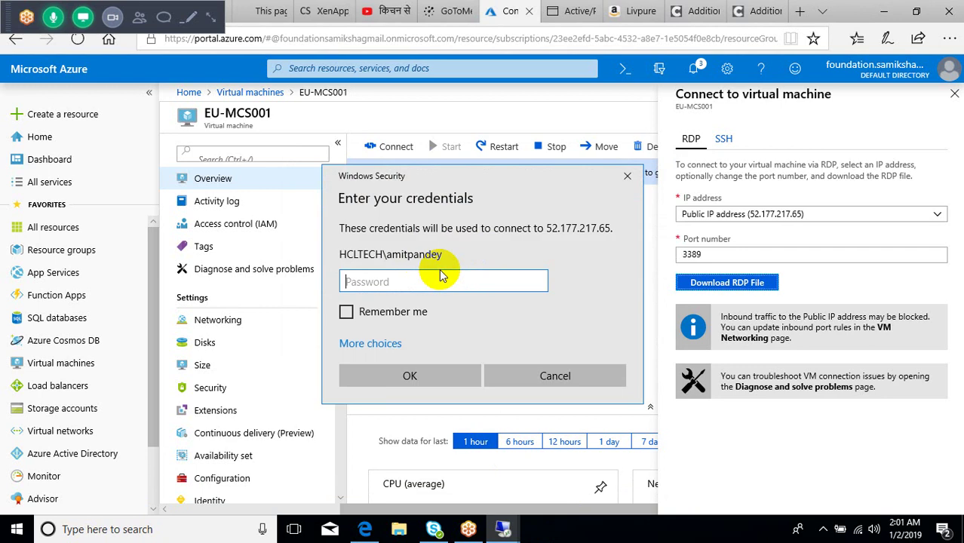
Step: Sign in to EU-MCS001 with an eops domain account, retyping the password after the failed logon
{"action": "left_click", "coordinate": [368, 341]}
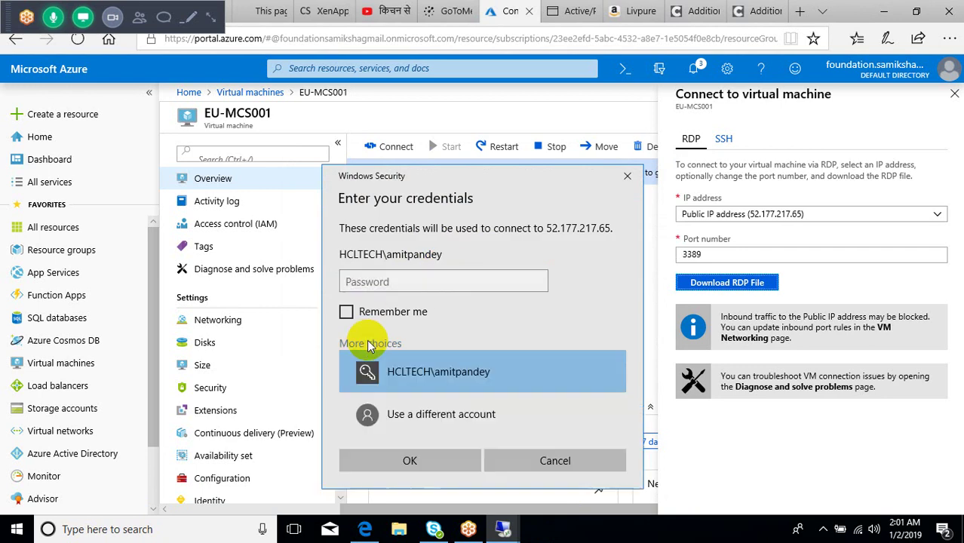
{"action": "left_click", "coordinate": [390, 412]}
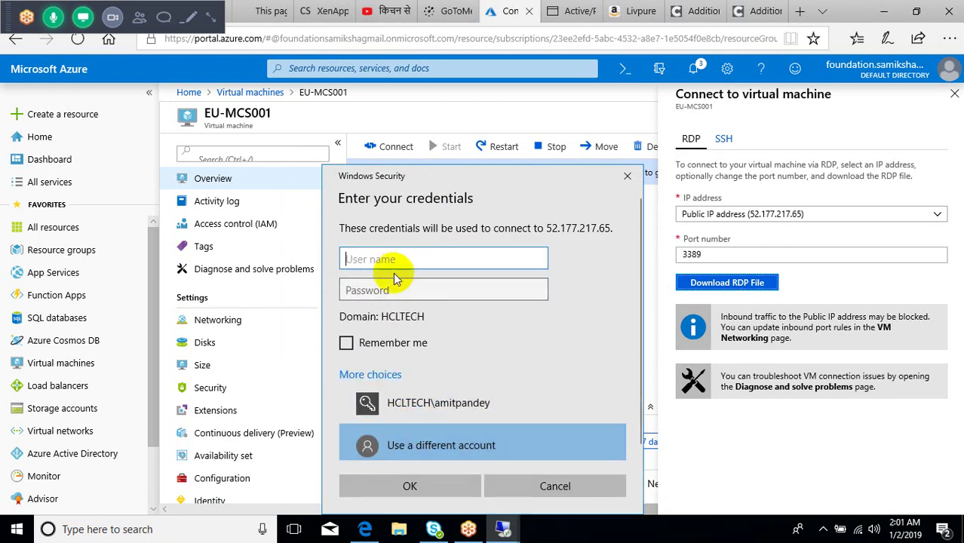
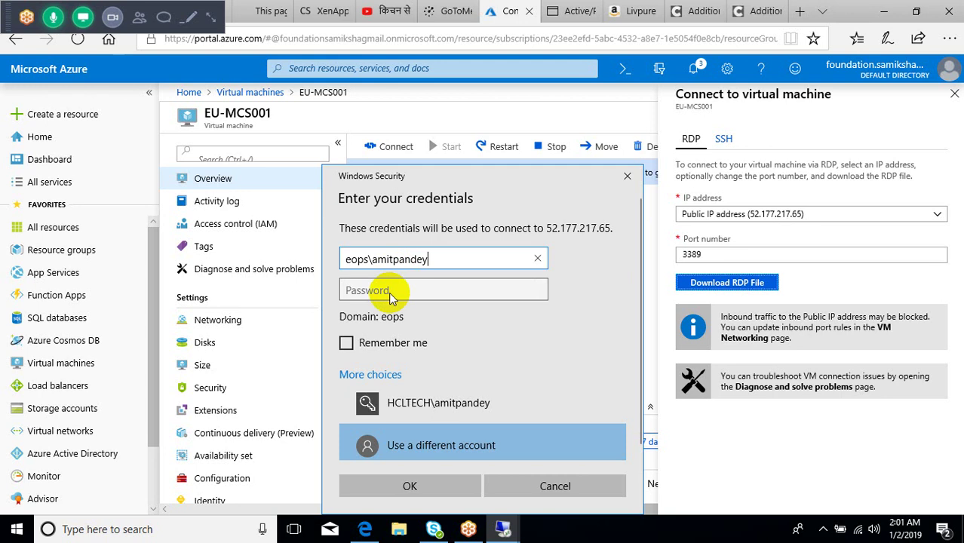
{"action": "left_click", "coordinate": [382, 292]}
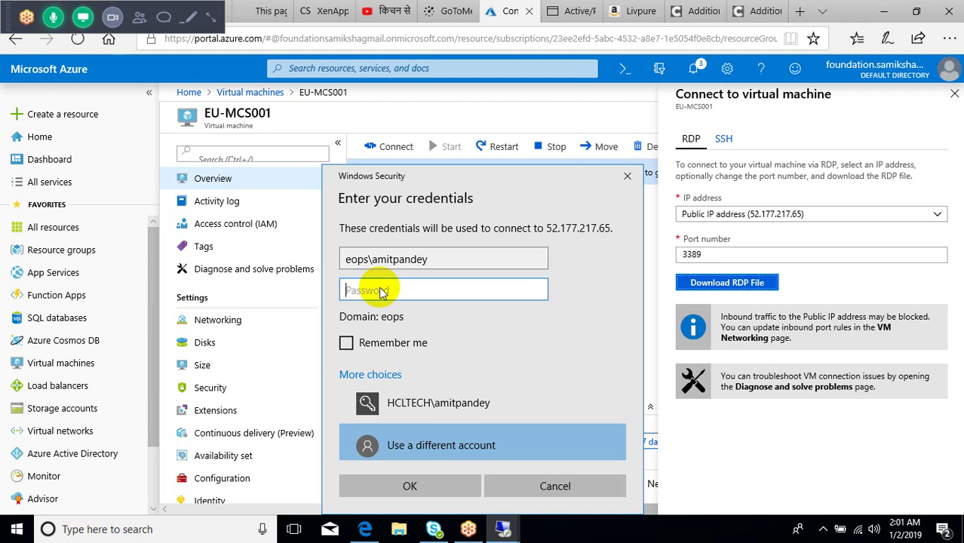
{"action": "type", "text": "************"}
{"action": "key", "text": "Return"}
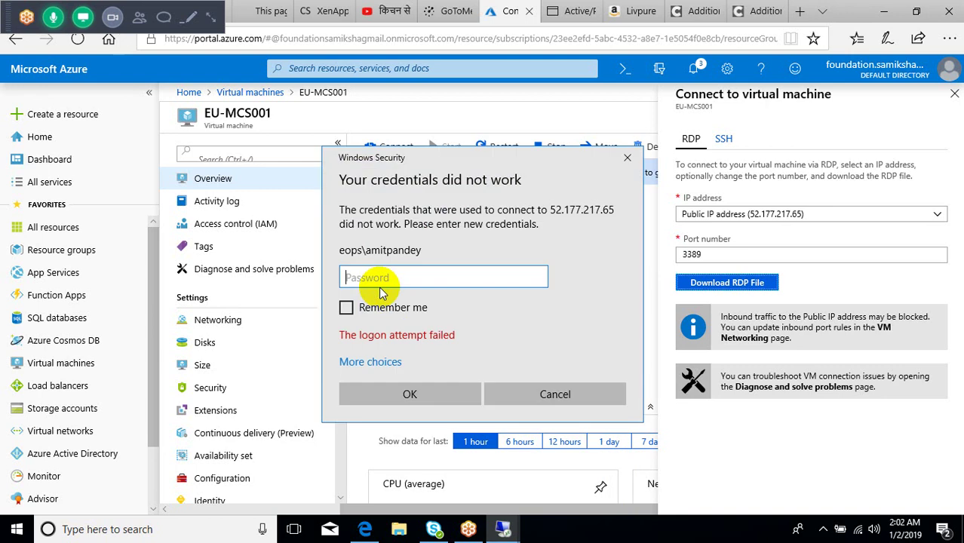
{"action": "type", "text": "pxxxxxxxxxxx"}
{"action": "key", "text": "Return"}
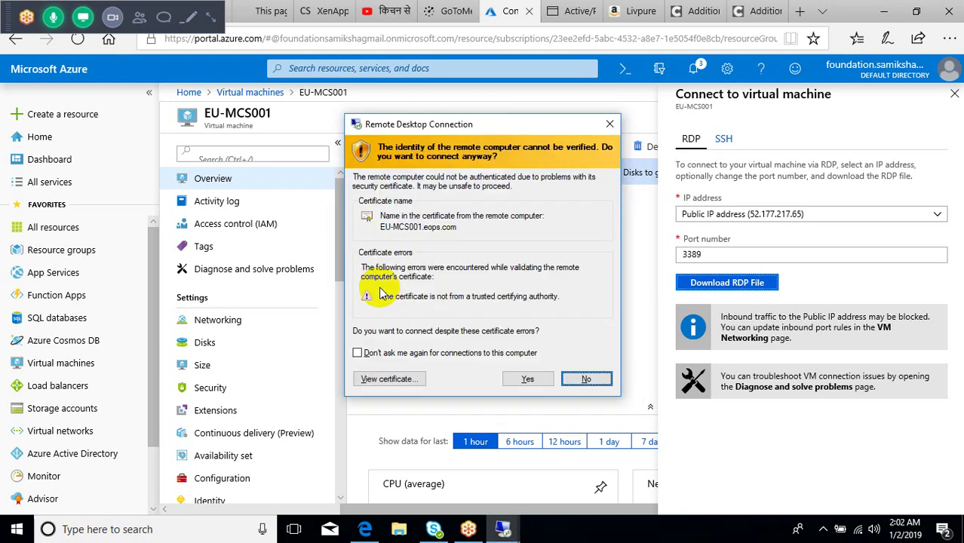
Step: Accept the untrusted EU-MCS001.eops.com certificate, then close Initial Configuration Tasks once the desktop loads
{"action": "left_click", "coordinate": [537, 379]}
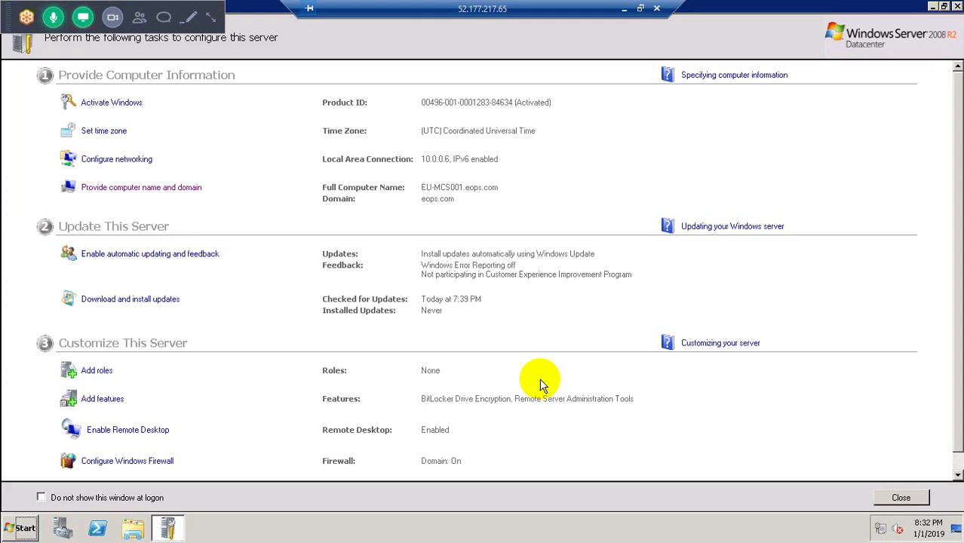
{"action": "left_click", "coordinate": [955, 9]}
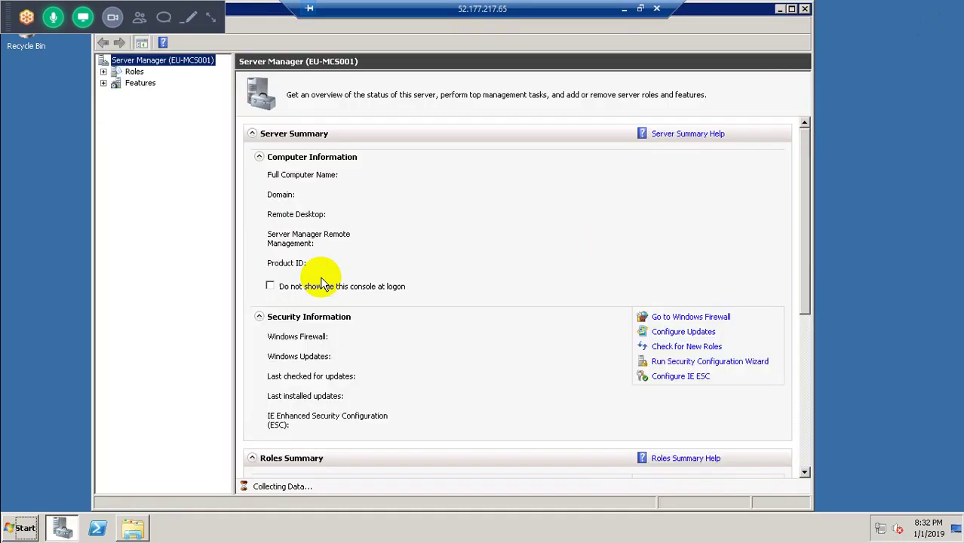
Step: Close Server Manager to leave the bare EU-MCS001 desktop
{"action": "left_click", "coordinate": [805, 10]}
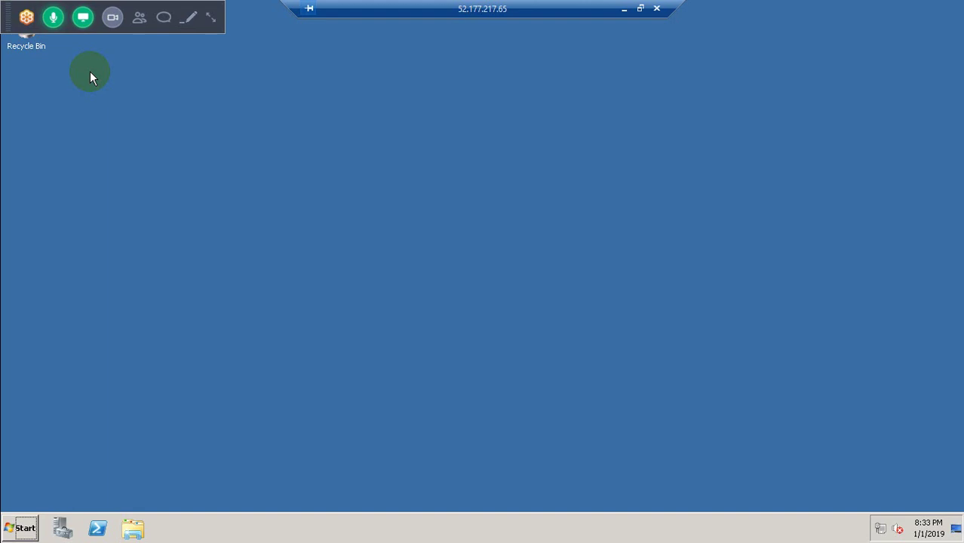
Step: Browse to \\eu-ad01\c$, open the nested XenApp_and_XenDesktop_7_15_3000 folders and launch AutoSelect
{"action": "left_click", "coordinate": [133, 530]}
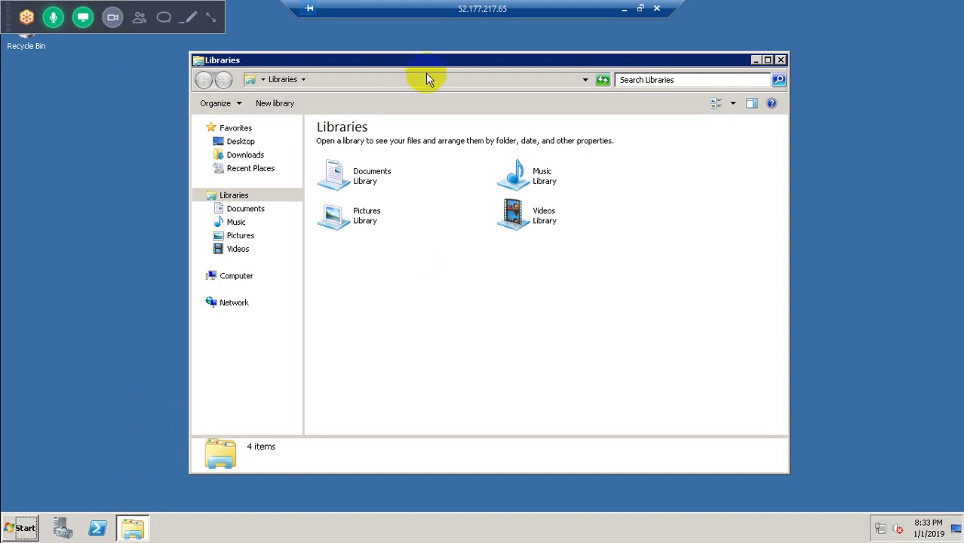
{"action": "left_click", "coordinate": [431, 80]}
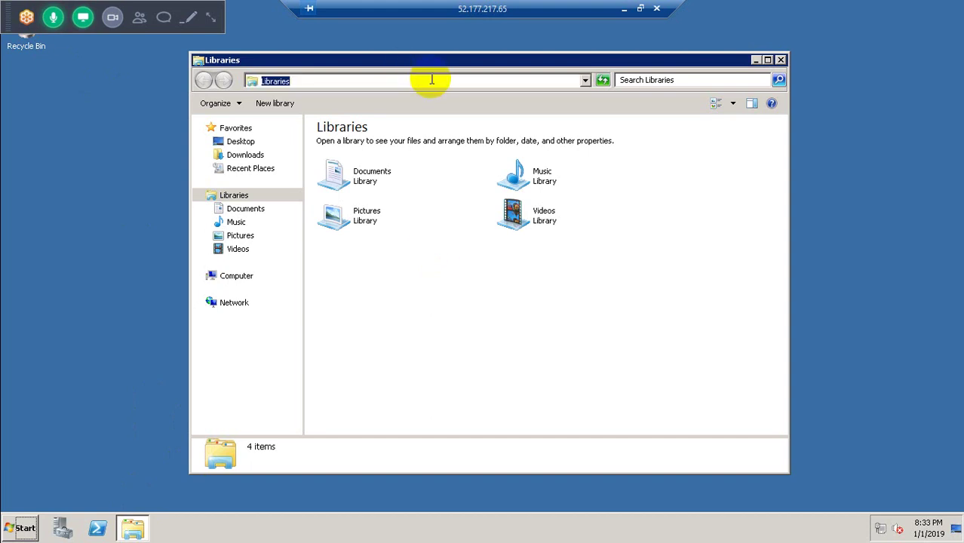
{"action": "type", "text": "\\\\eu-ad01\\"}
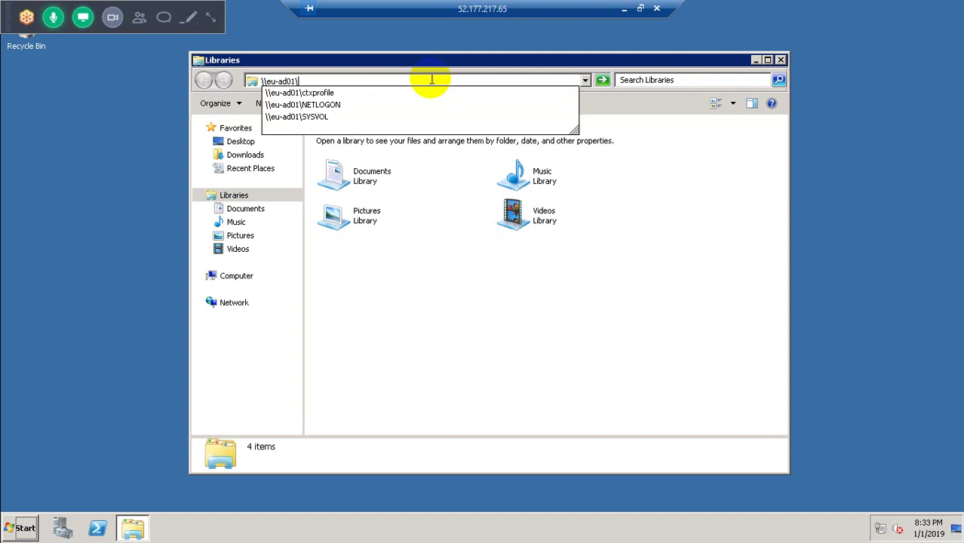
{"action": "type", "text": "c"}
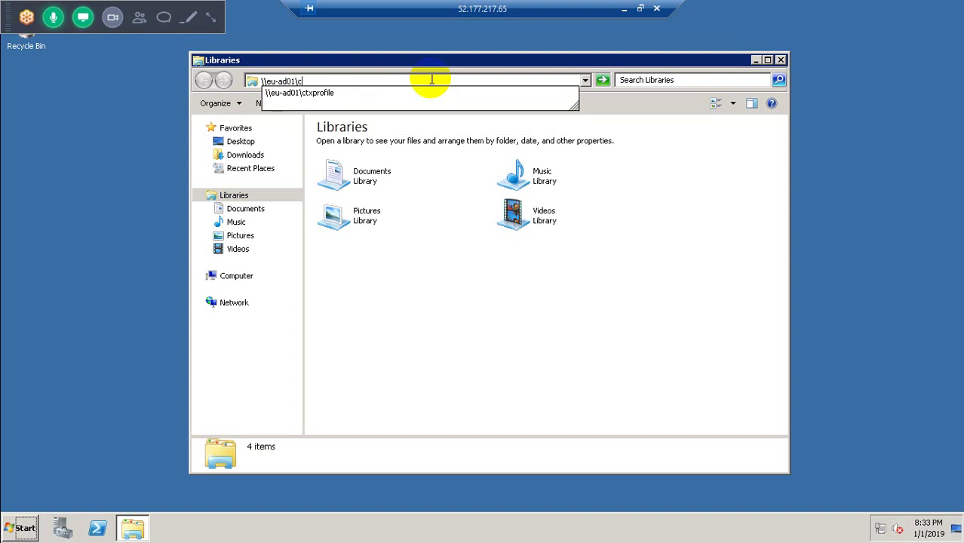
{"action": "type", "text": "$"}
{"action": "key", "text": "Return"}
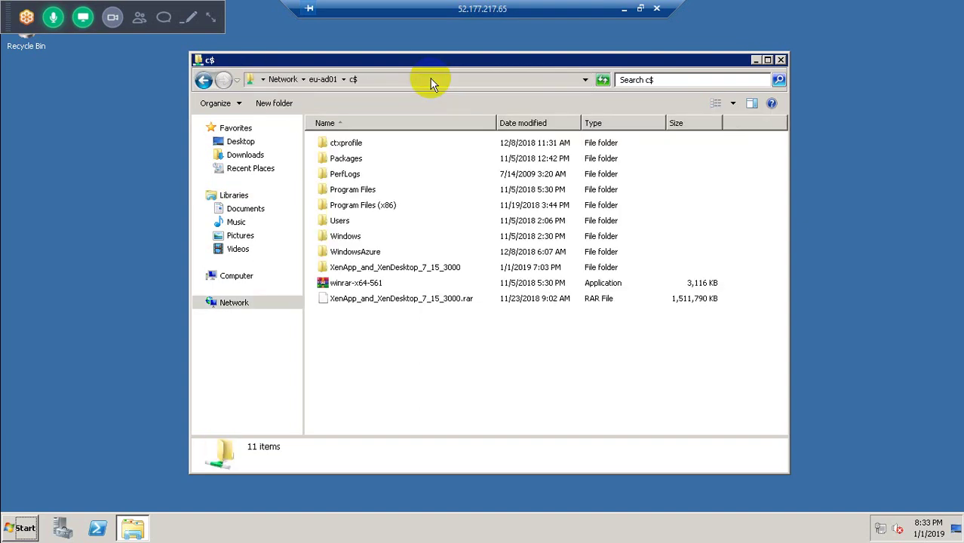
{"action": "double_click", "coordinate": [379, 268]}
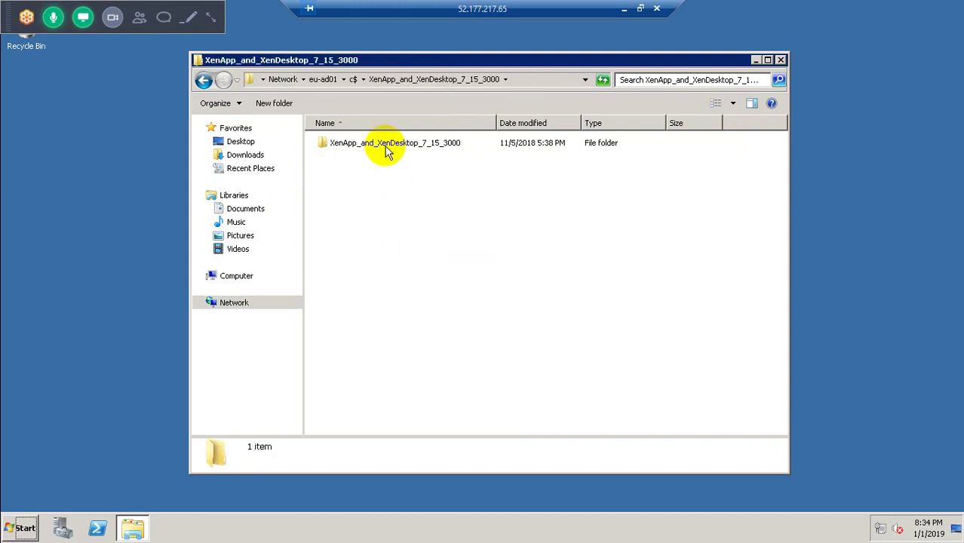
{"action": "double_click", "coordinate": [386, 150]}
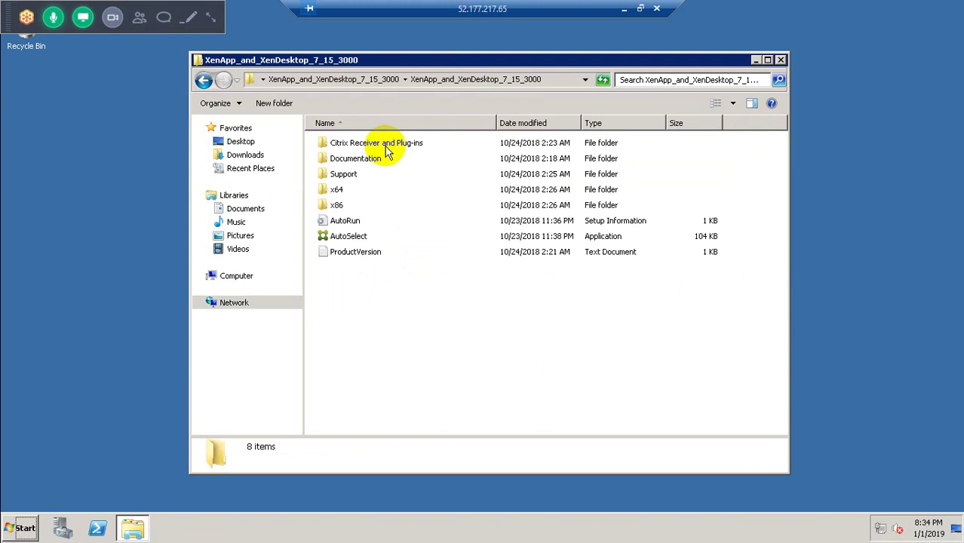
{"action": "double_click", "coordinate": [347, 238]}
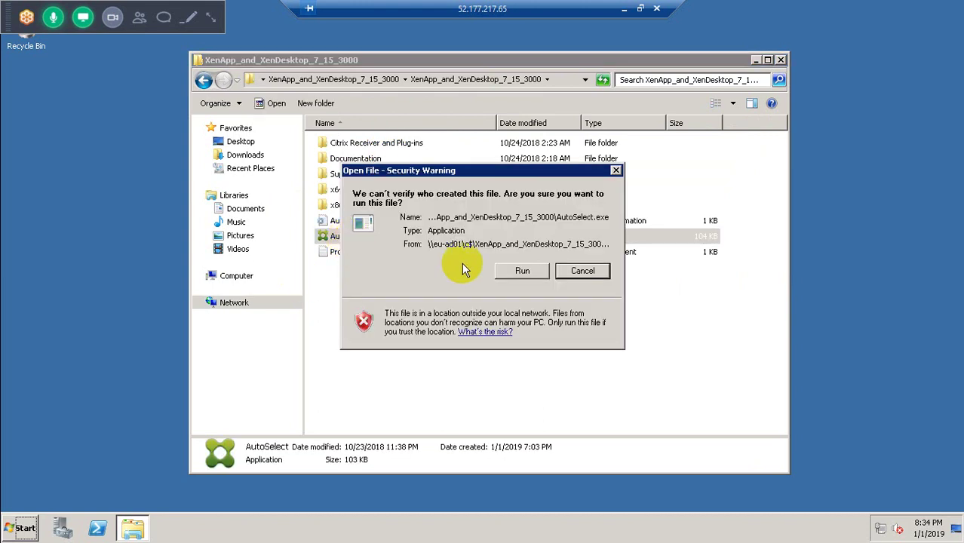
Step: Let AutoSelect run past the security warning and accept the .NET 3.5 SP1 installation
{"action": "left_click", "coordinate": [522, 270]}
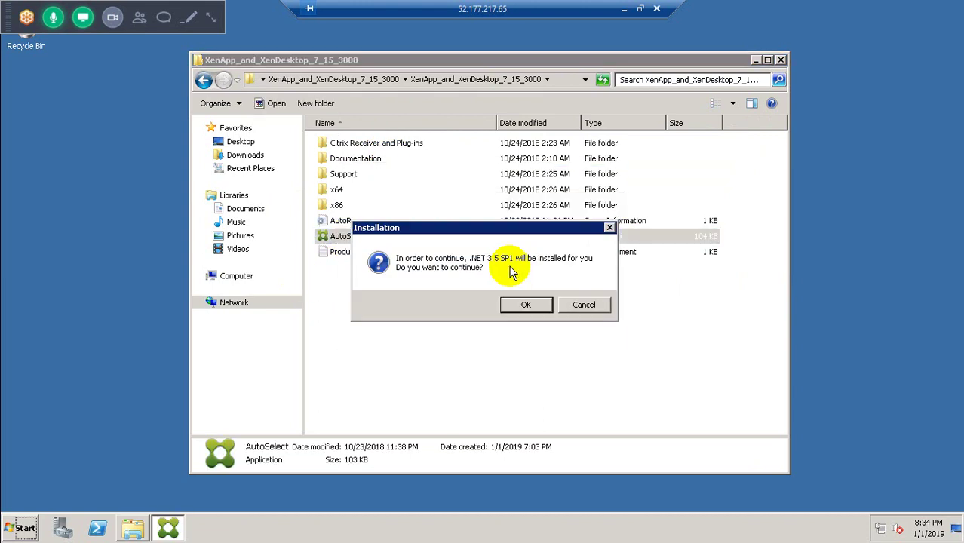
{"action": "left_click", "coordinate": [528, 305]}
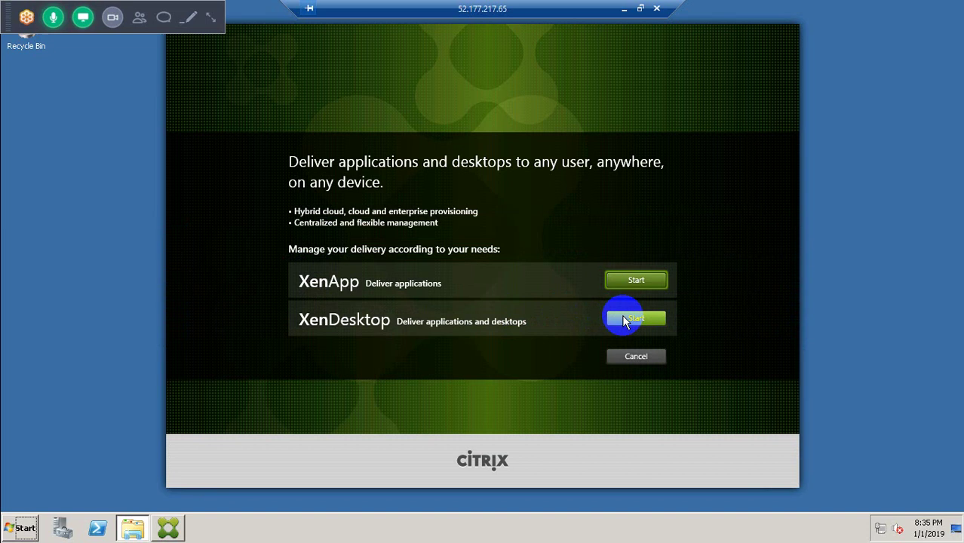
Step: Launch XenDesktop's Virtual Delivery Agent for Windows Server OS setup and allow it to run
{"action": "left_click", "coordinate": [623, 320]}
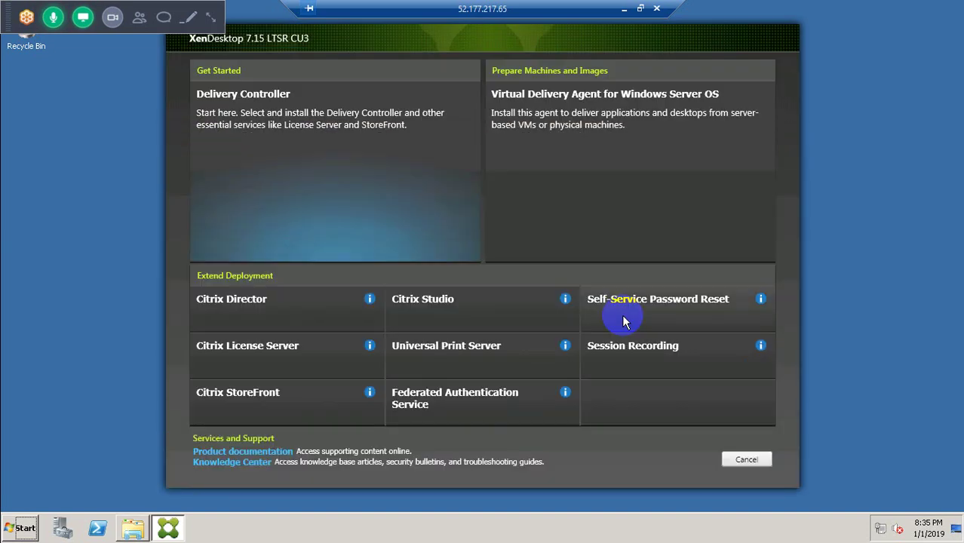
{"action": "left_click", "coordinate": [611, 121]}
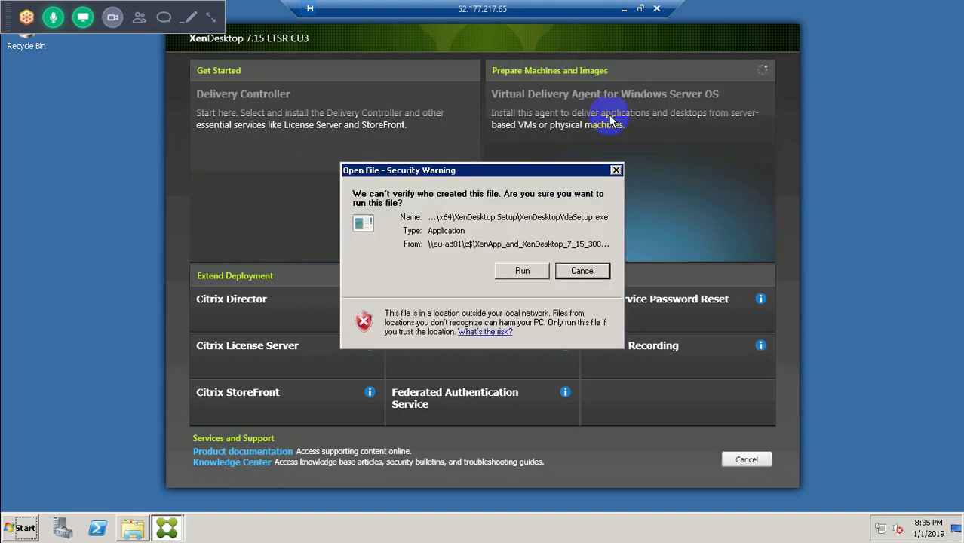
{"action": "left_click", "coordinate": [522, 270]}
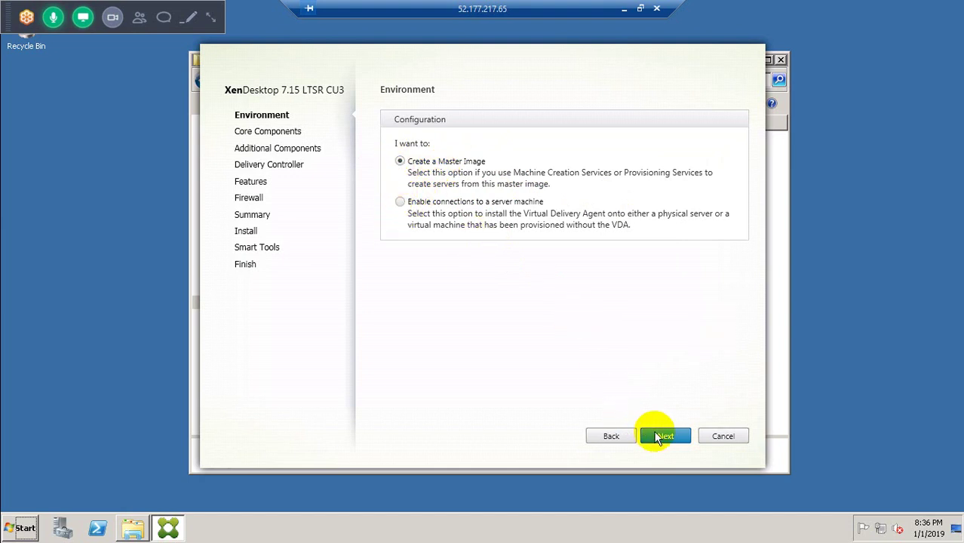
Step: Continue as a master image, excluding Citrix Receiver, AppDisk / Personal vDisk and App-V Personalization
{"action": "left_click", "coordinate": [659, 437]}
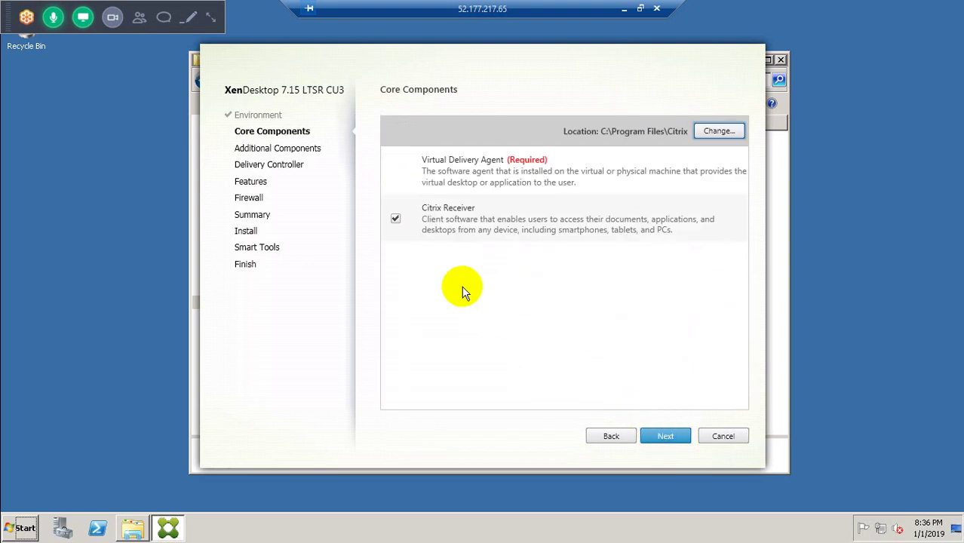
{"action": "left_click", "coordinate": [396, 219]}
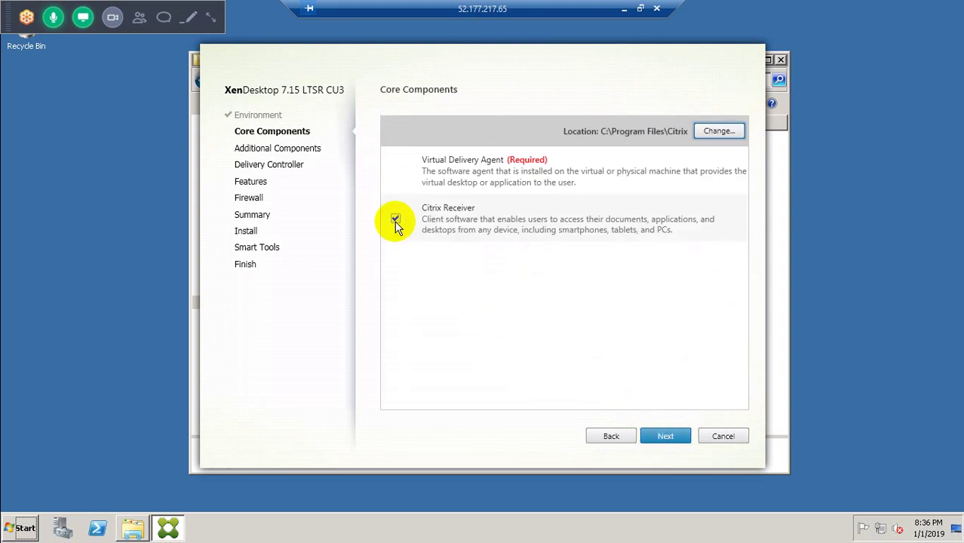
{"action": "left_click", "coordinate": [647, 436]}
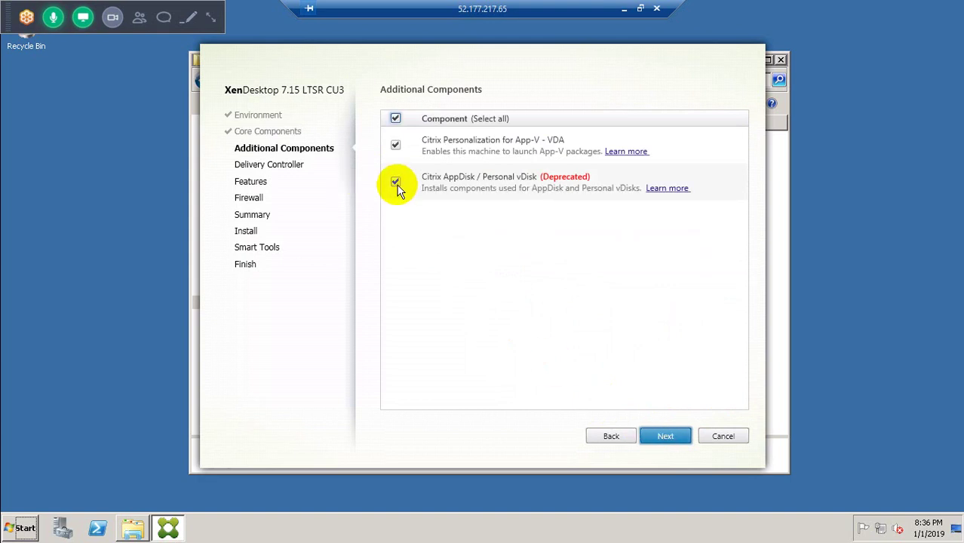
{"action": "left_click", "coordinate": [397, 185]}
{"action": "left_click", "coordinate": [396, 146]}
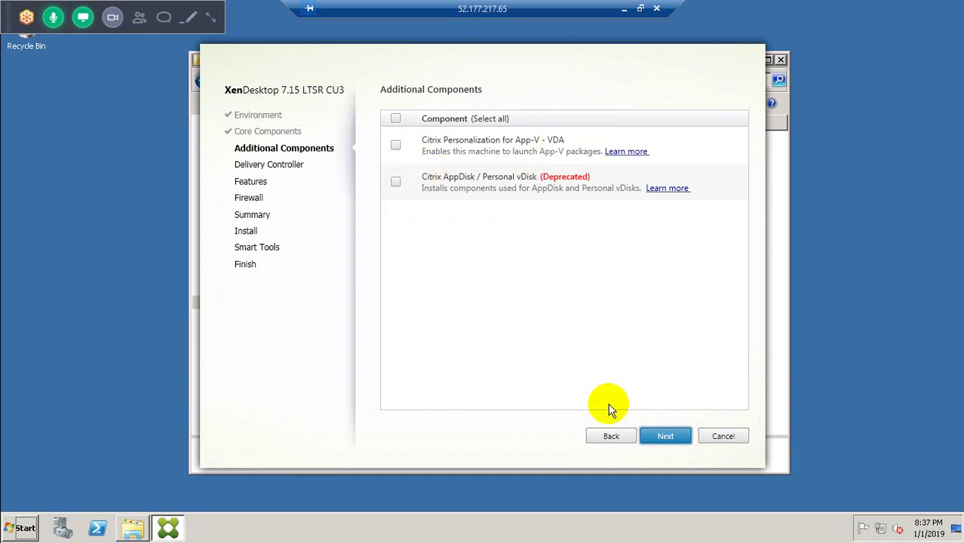
Step: Enter controller address eu-sfdc01.eops.com, test its connection and add it
{"action": "left_click", "coordinate": [666, 437]}
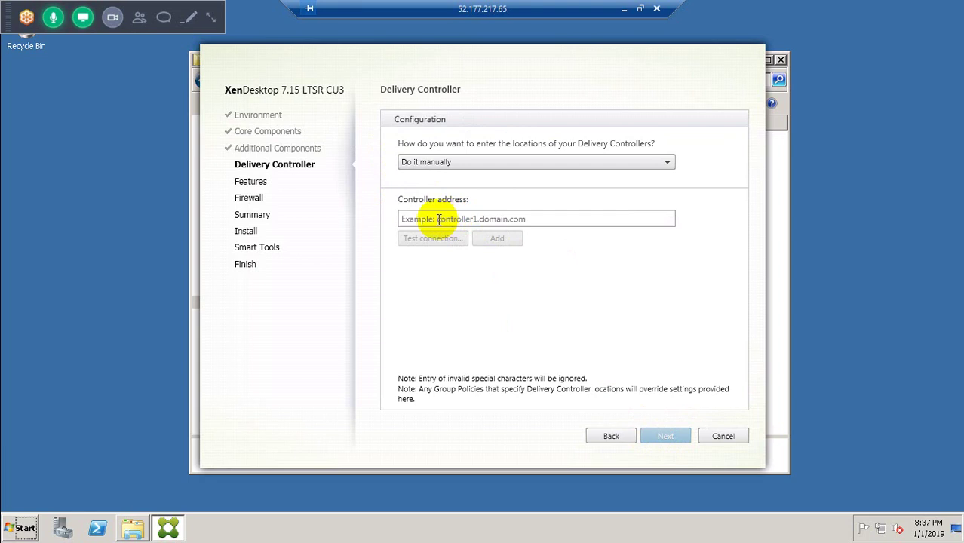
{"action": "left_click", "coordinate": [460, 219]}
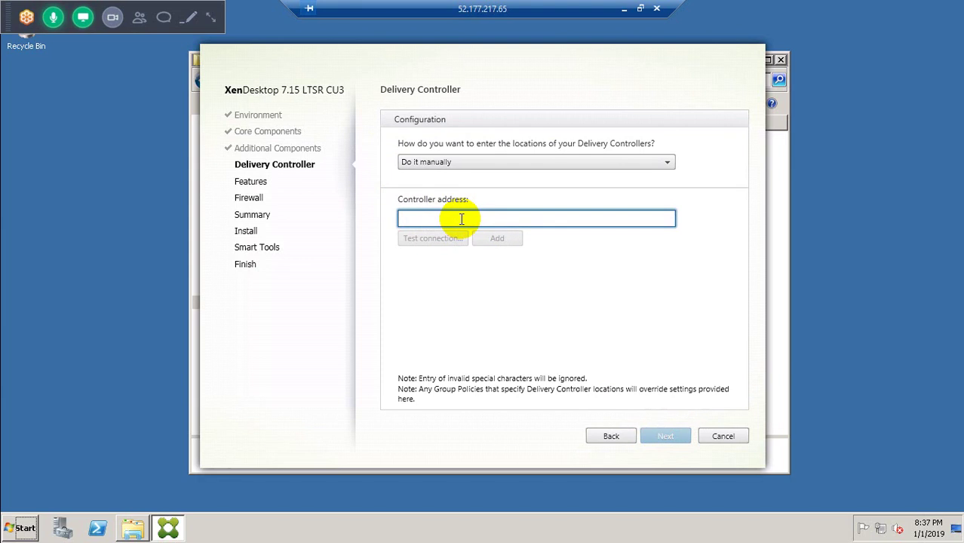
{"action": "type", "text": "eu"}
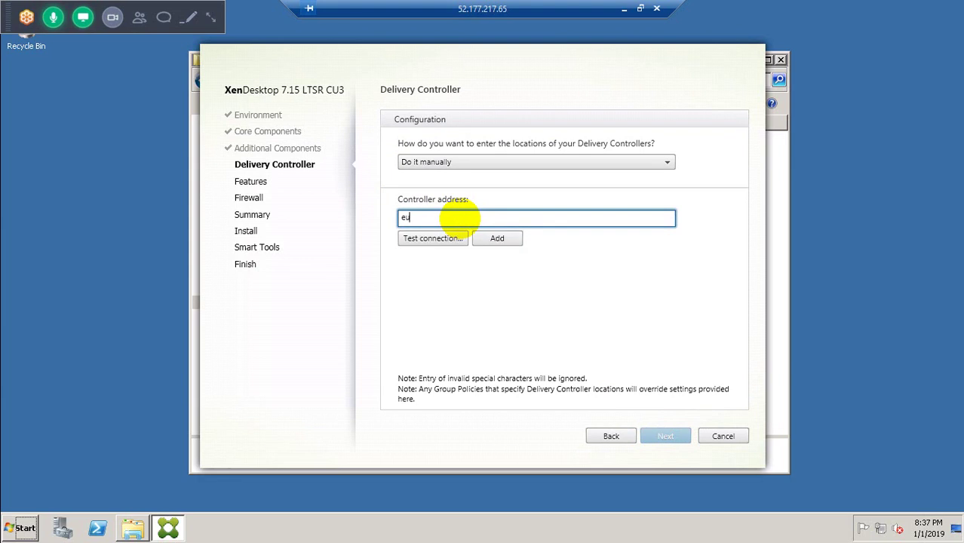
{"action": "type", "text": "-sfdc01.eops.com"}
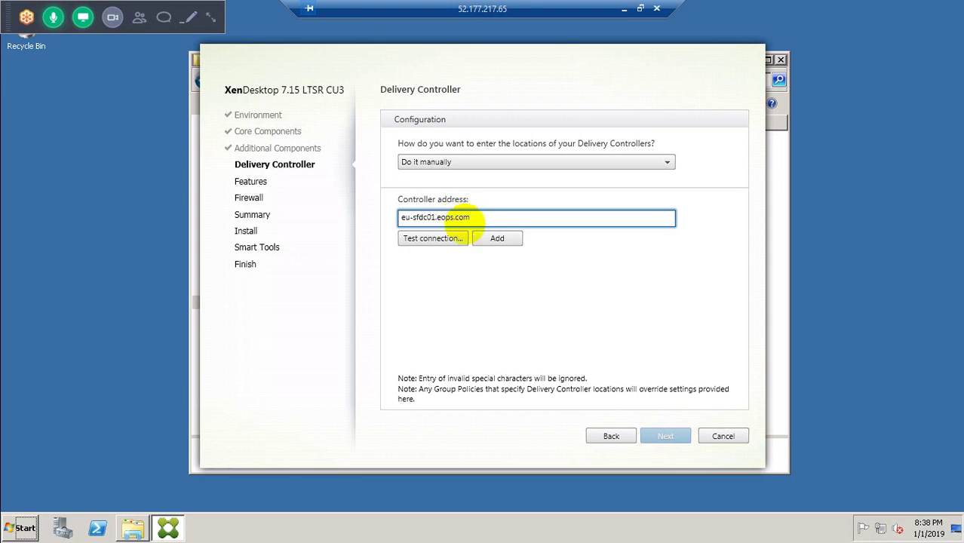
{"action": "left_click_drag", "start_coordinate": [474, 218], "coordinate": [390, 219]}
{"action": "key", "text": "ctrl+c"}
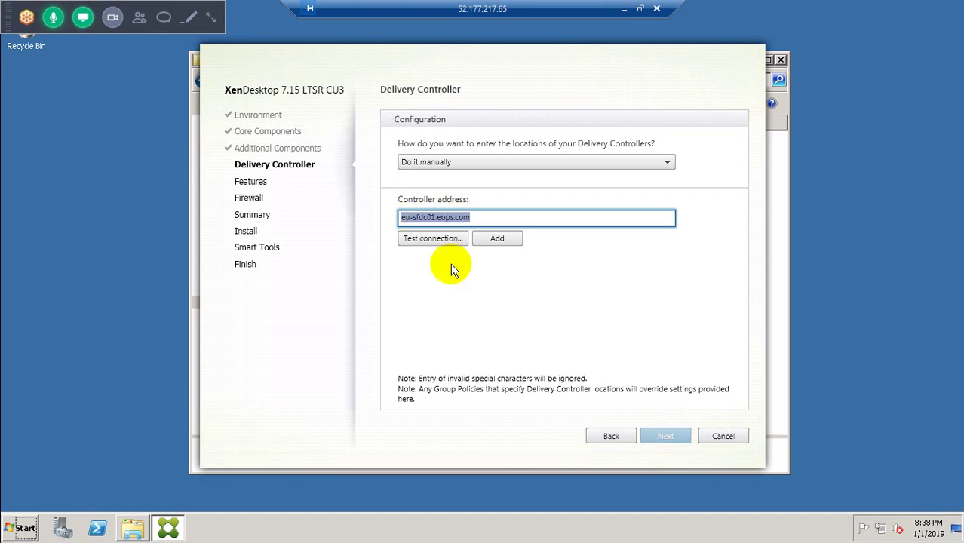
{"action": "left_click", "coordinate": [445, 241]}
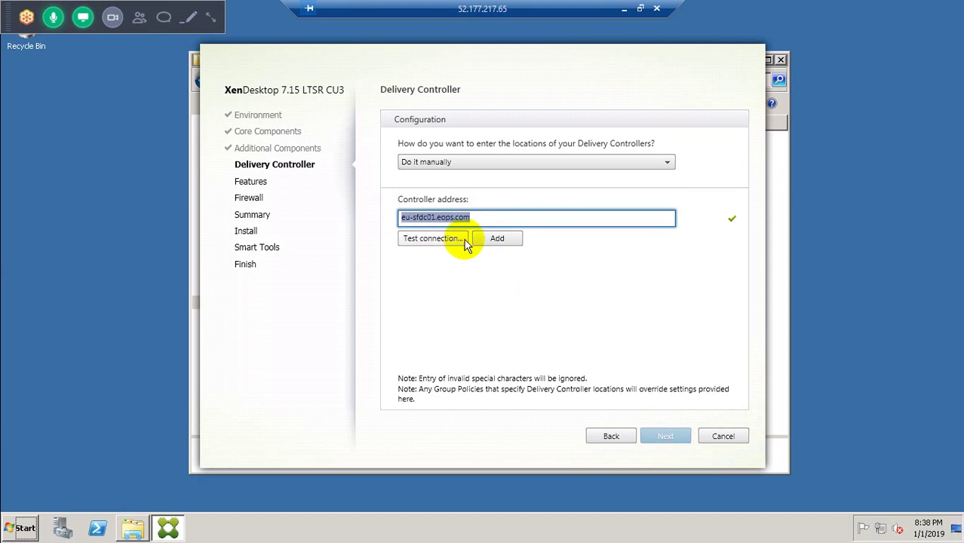
{"action": "left_click", "coordinate": [486, 240]}
Step: Edit the address to eu-sfdc02.eops.com, test the connection and add it as second controller
{"action": "left_click", "coordinate": [460, 236]}
{"action": "key", "text": "ctrl+v"}
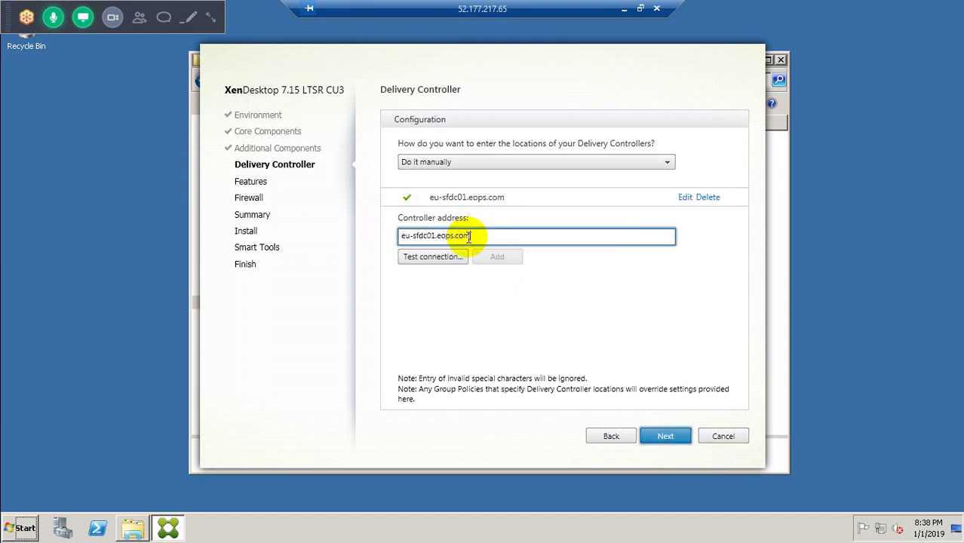
{"action": "left_click", "coordinate": [432, 236]}
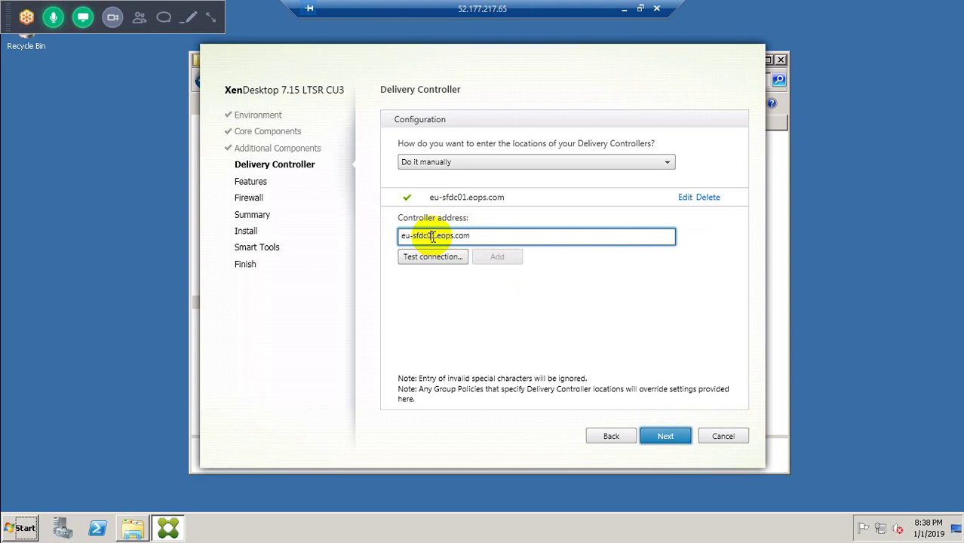
{"action": "key", "text": "Delete"}
{"action": "type", "text": "2"}
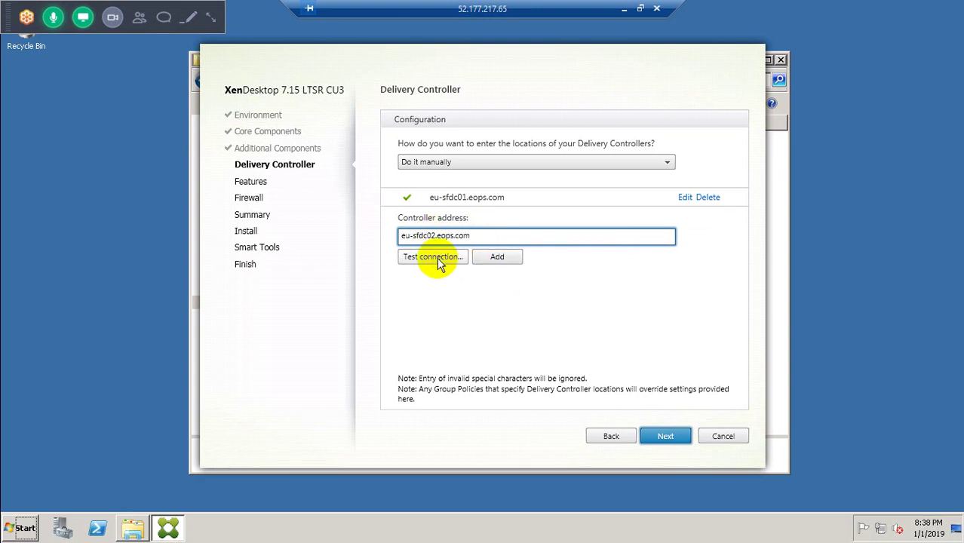
{"action": "left_click", "coordinate": [437, 257]}
{"action": "left_click", "coordinate": [498, 259]}
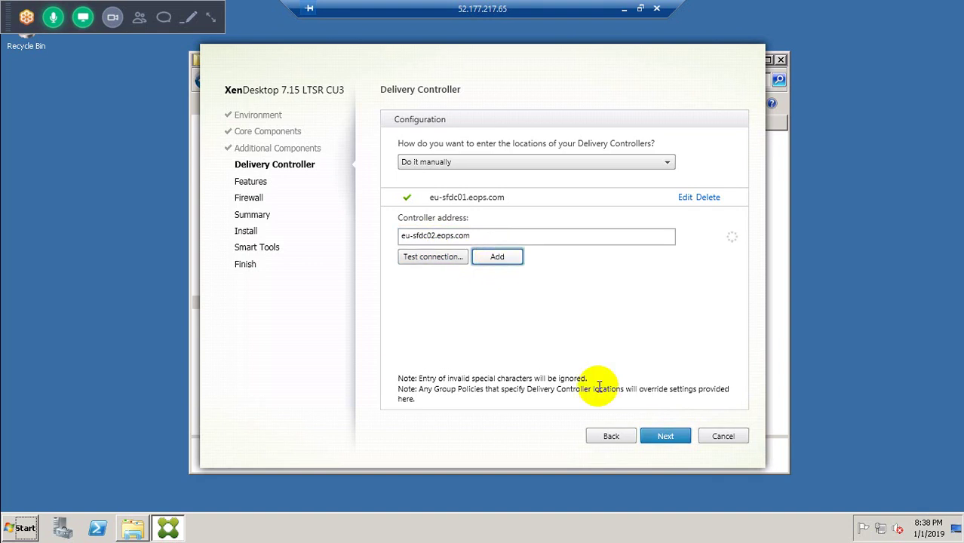
Step: Enable Remote Assistance, Real-Time Audio Transport and Framehawk, keeping automatic firewall rules
{"action": "left_click", "coordinate": [653, 437]}
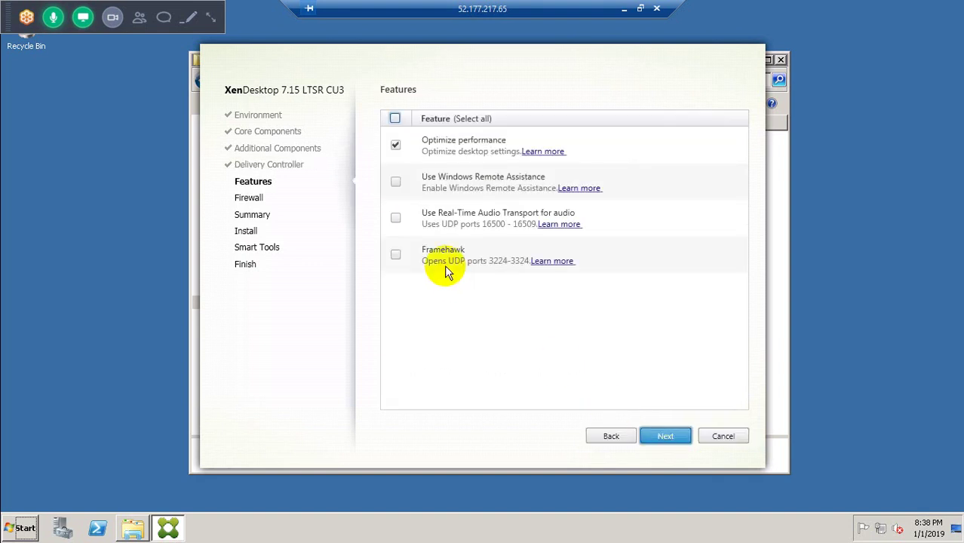
{"action": "left_click", "coordinate": [395, 182]}
{"action": "left_click", "coordinate": [395, 218]}
{"action": "left_click", "coordinate": [396, 254]}
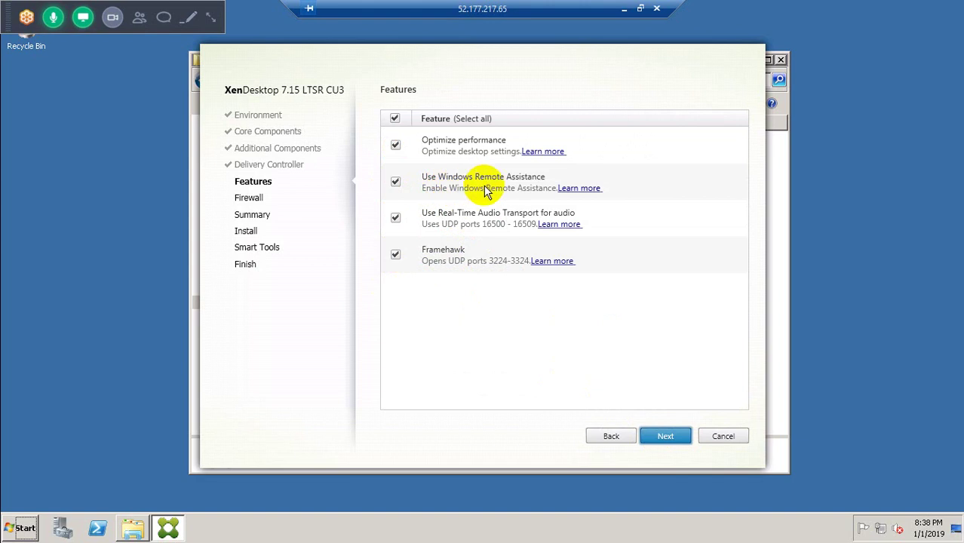
{"action": "left_click", "coordinate": [659, 437]}
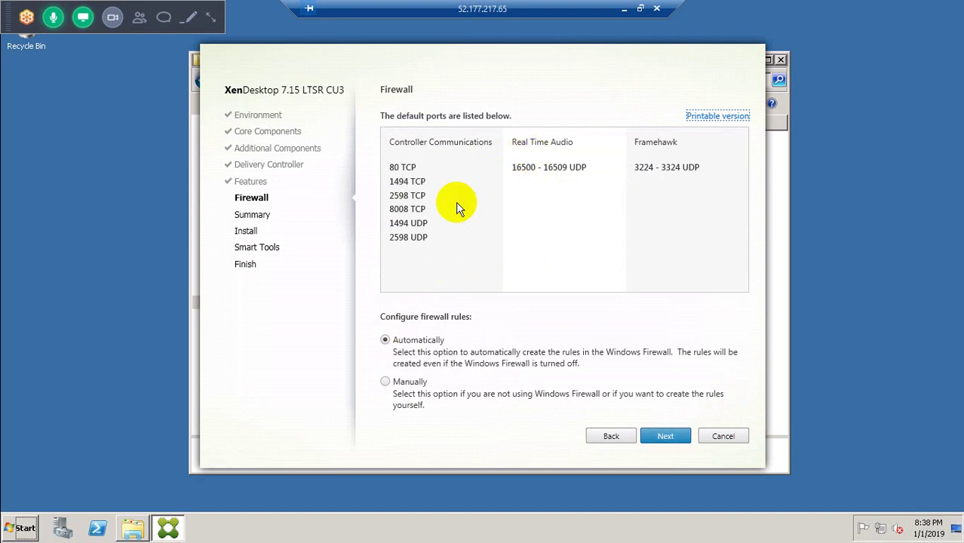
{"action": "left_click", "coordinate": [665, 433]}
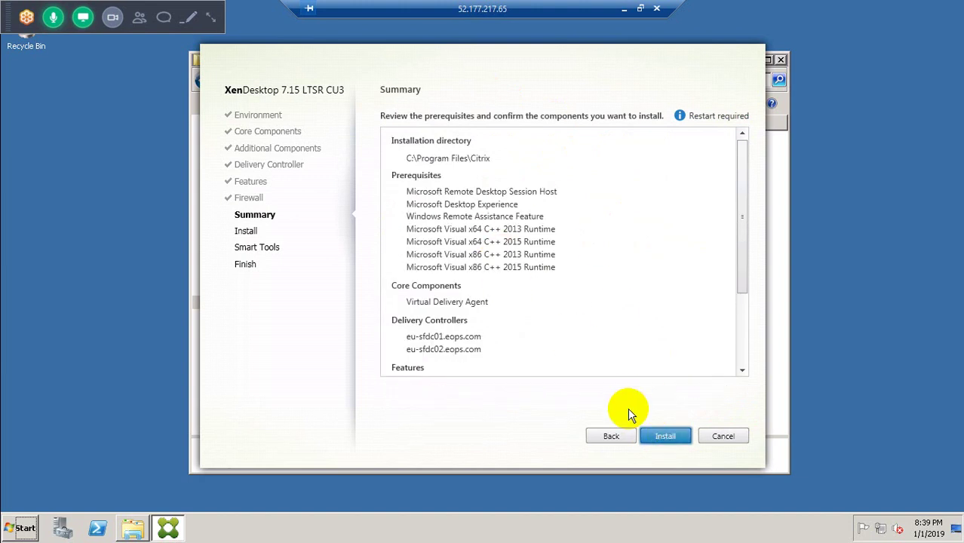
Step: Start the VDA installation and expand the prerequisites list while it runs until restart is required
{"action": "left_click", "coordinate": [659, 435]}
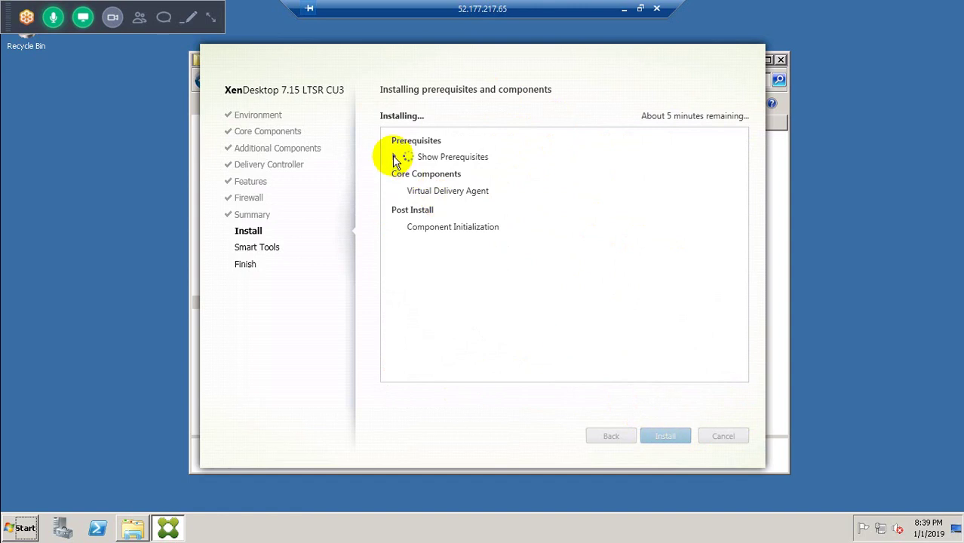
{"action": "left_click", "coordinate": [395, 160]}
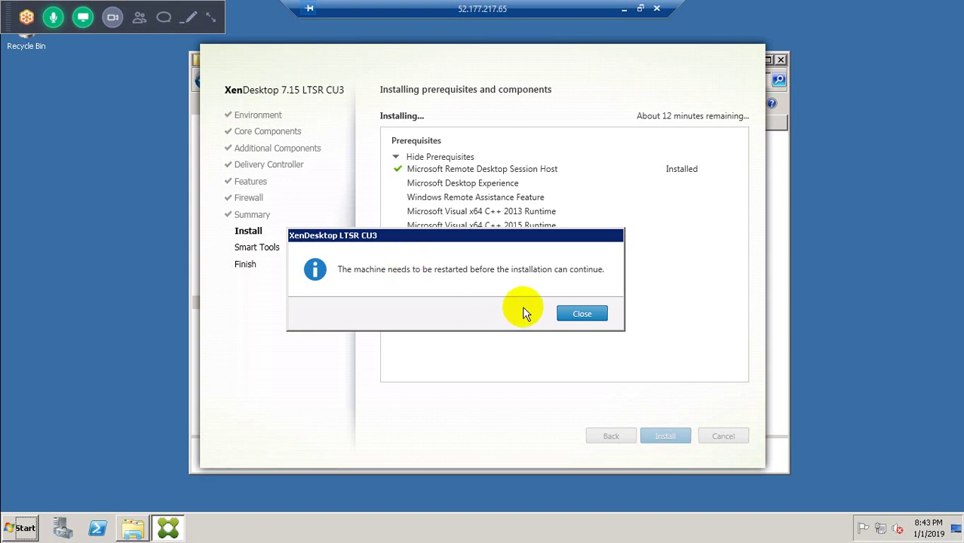
Step: Close the restart-required and logoff notices so EU-MCS001 restarts
{"action": "left_click", "coordinate": [574, 313]}
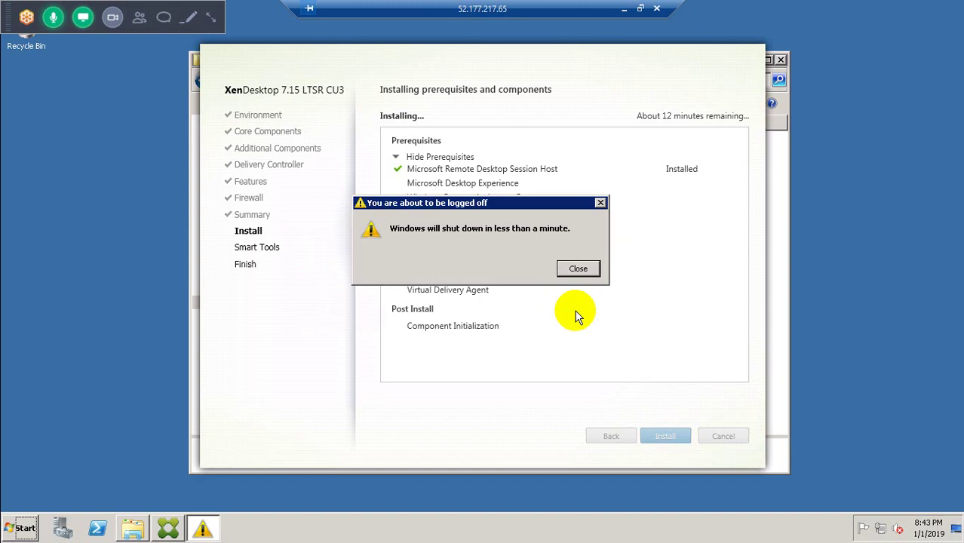
{"action": "left_click", "coordinate": [578, 269]}
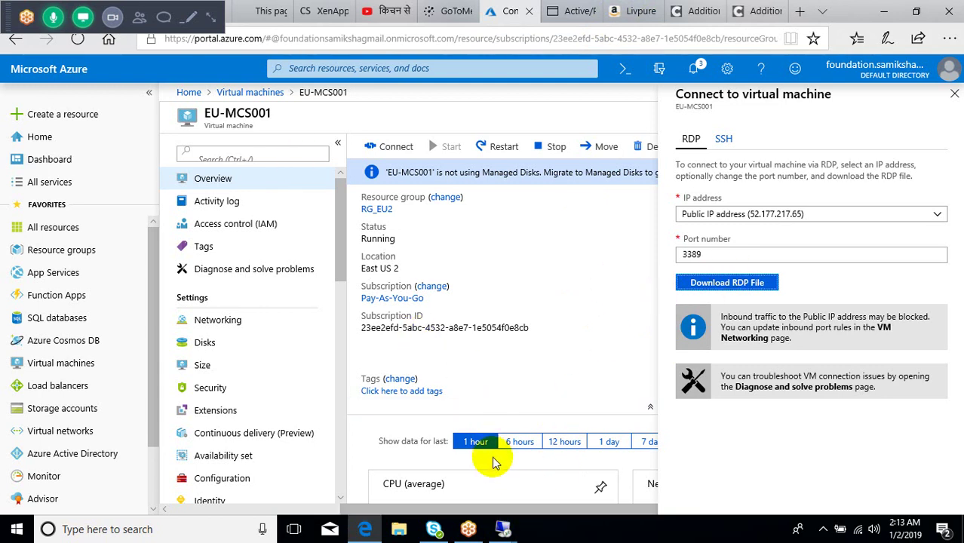
Step: Switch to the EU-SFDC02 session, confirm controllers EU-SFDC01 and EU-SFDC02, then go to Hosting
{"action": "mouse_move", "coordinate": [504, 531]}
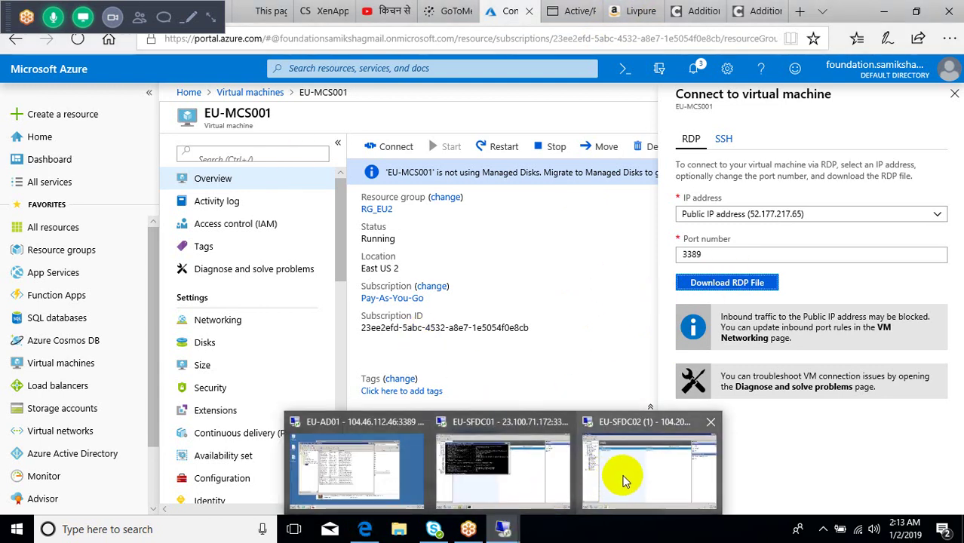
{"action": "mouse_move", "coordinate": [613, 472]}
{"action": "mouse_move", "coordinate": [498, 473]}
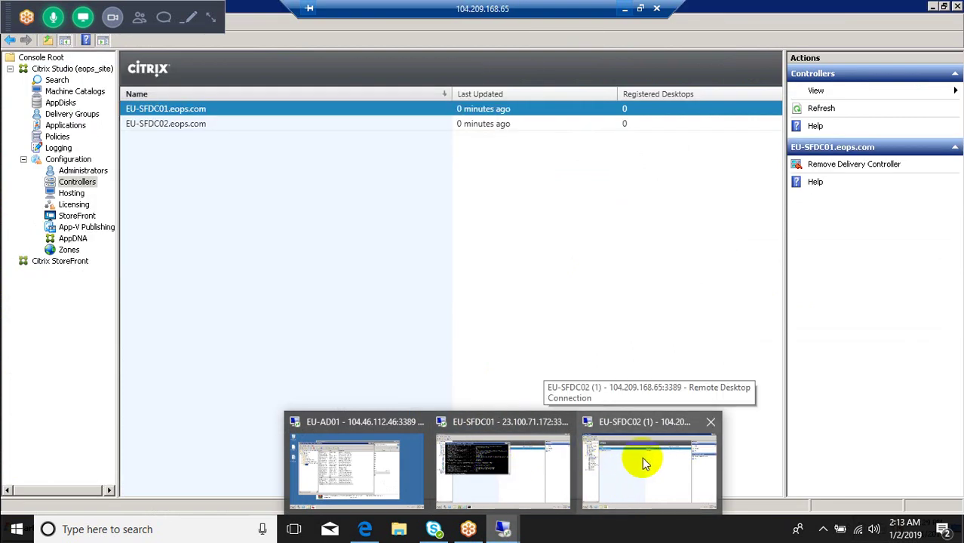
{"action": "left_click", "coordinate": [641, 457]}
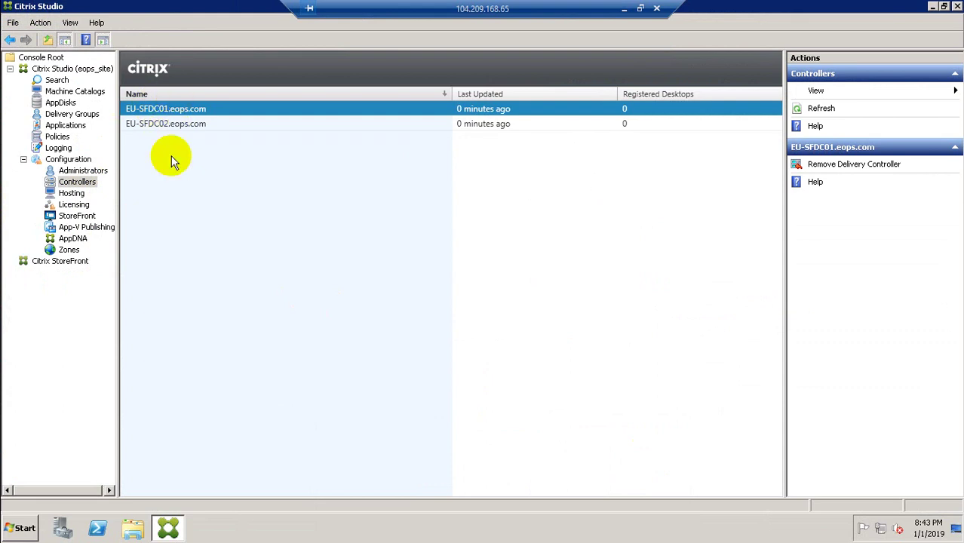
{"action": "left_click", "coordinate": [72, 194]}
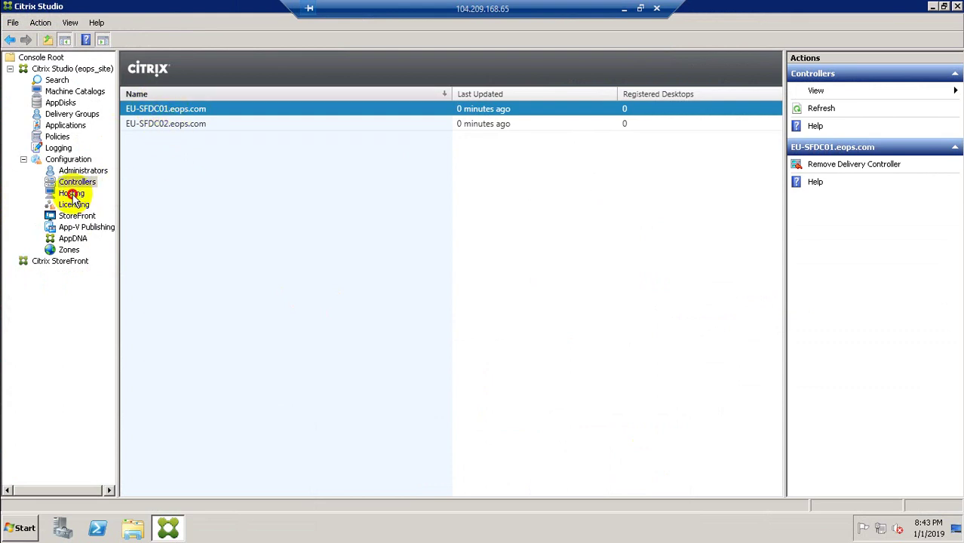
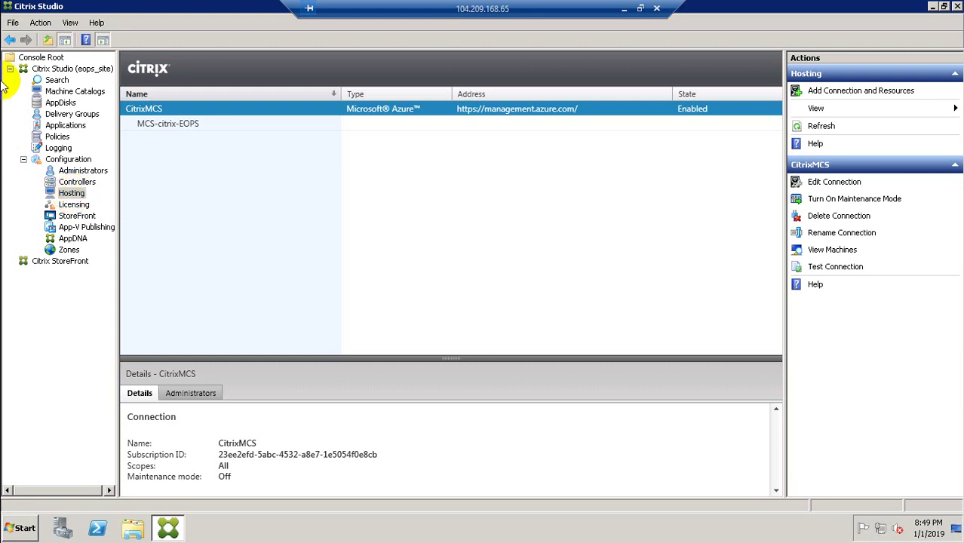
Step: Download and open the RDP file for the EU-MCS001 virtual machine from the Azure portal
{"action": "left_click", "coordinate": [624, 8]}
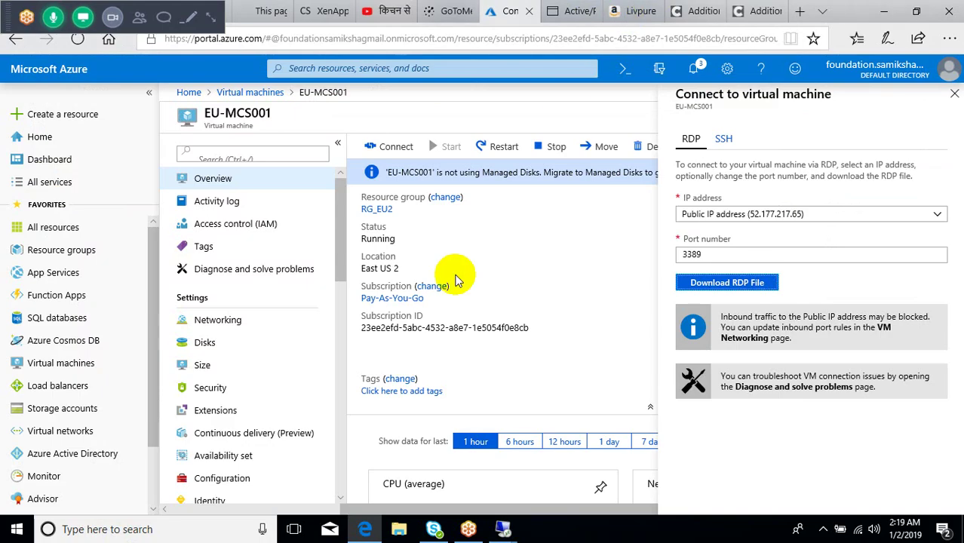
{"action": "left_click", "coordinate": [381, 147]}
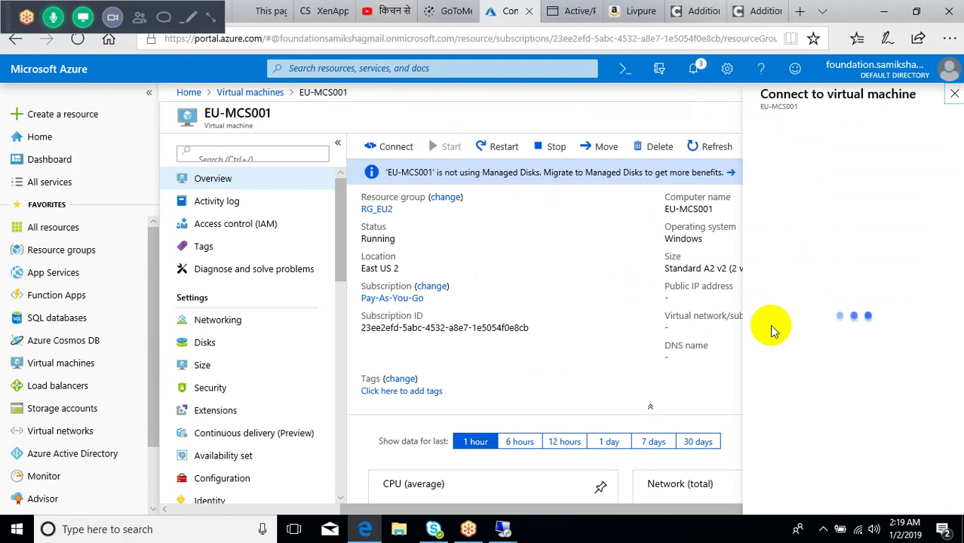
{"action": "left_click", "coordinate": [740, 281]}
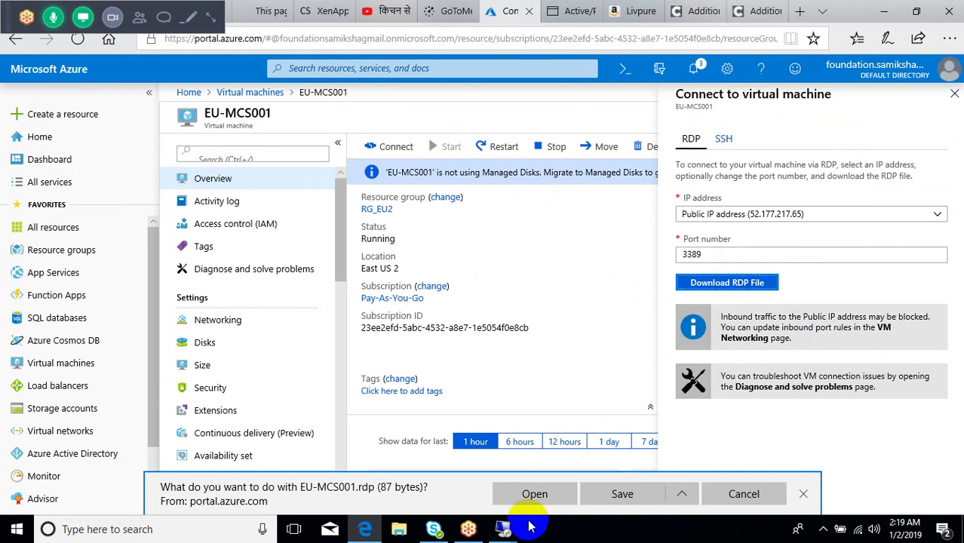
{"action": "left_click", "coordinate": [534, 494]}
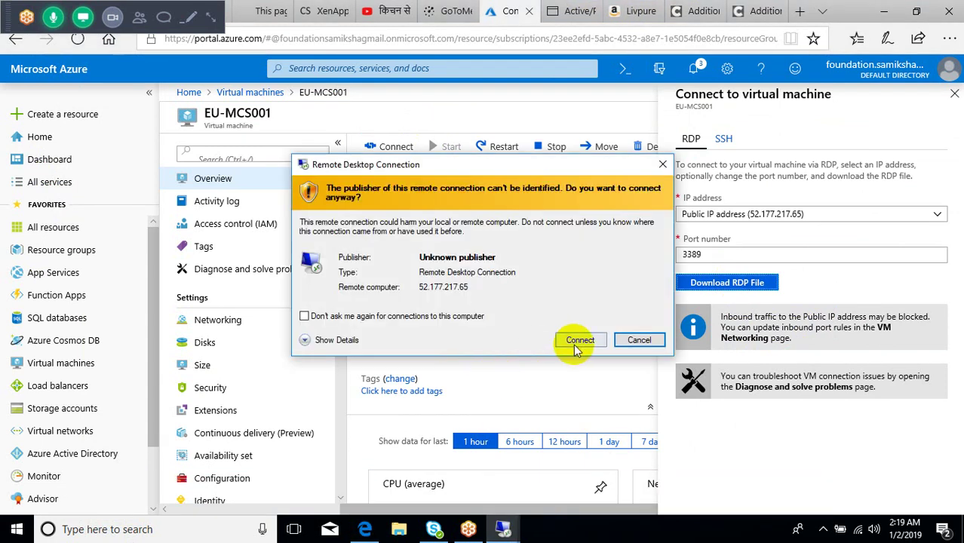
Step: Connect past the unknown publisher warning and sign in with the account password
{"action": "left_click", "coordinate": [579, 343]}
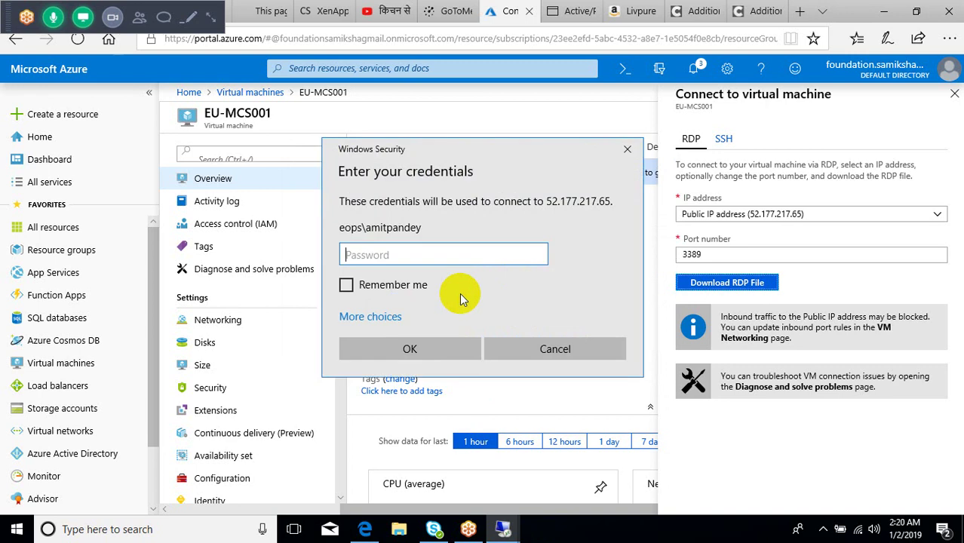
{"action": "left_click", "coordinate": [411, 254]}
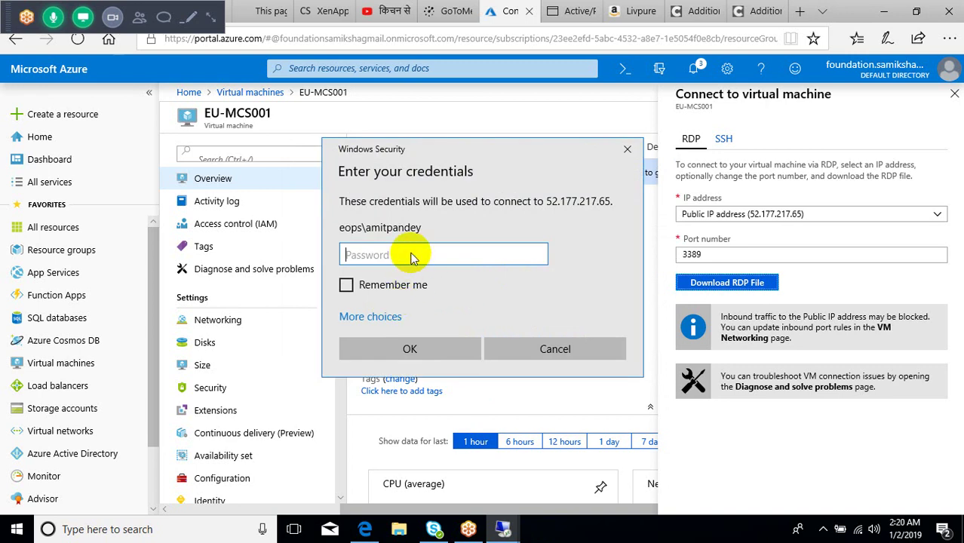
{"action": "type", "text": "•"}
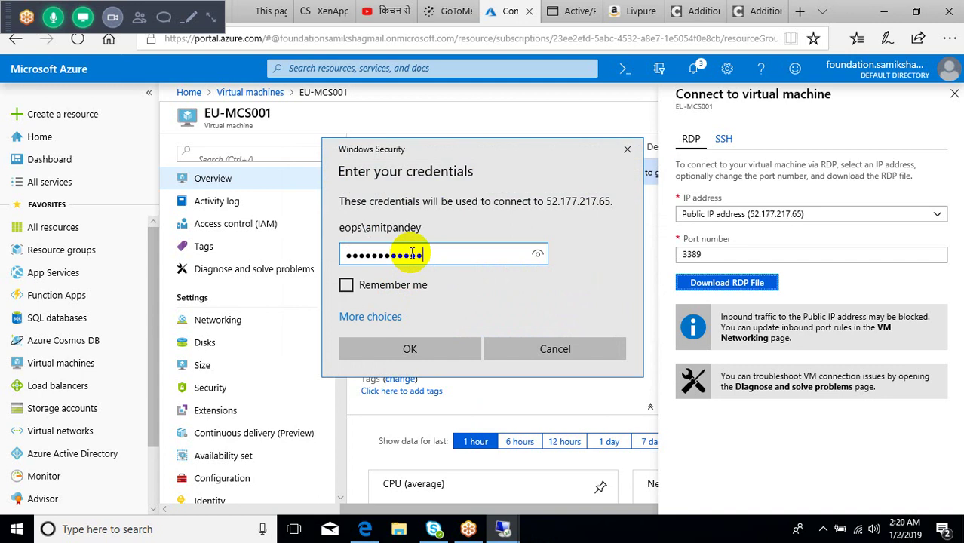
{"action": "key", "text": "Return"}
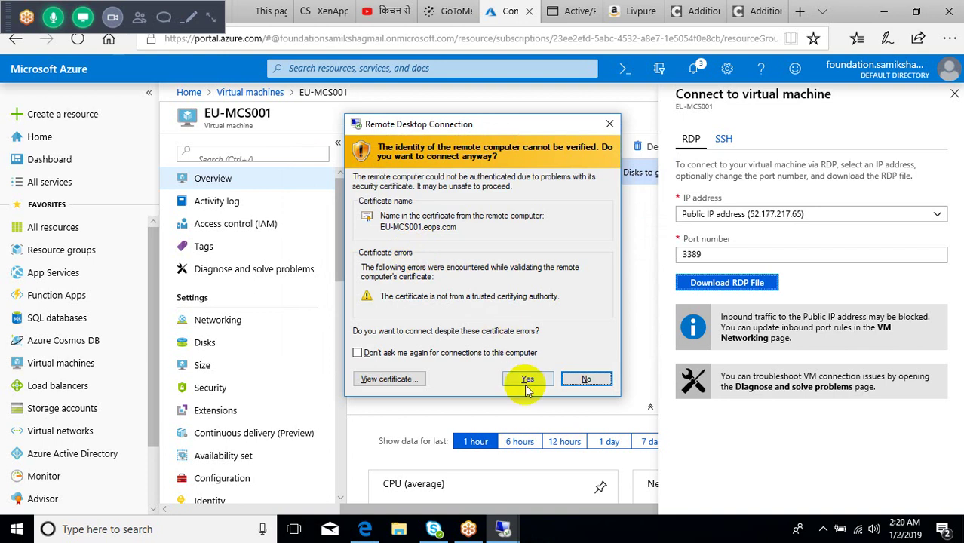
Step: Accept the unverified certificate to reach EU-MCS001, then minimize that remote session
{"action": "left_click", "coordinate": [527, 379]}
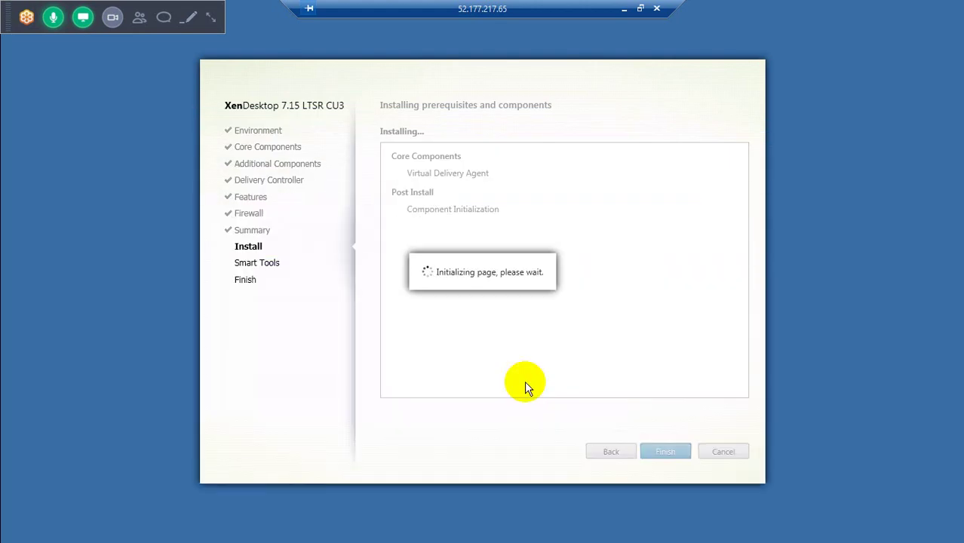
{"action": "left_click", "coordinate": [624, 9]}
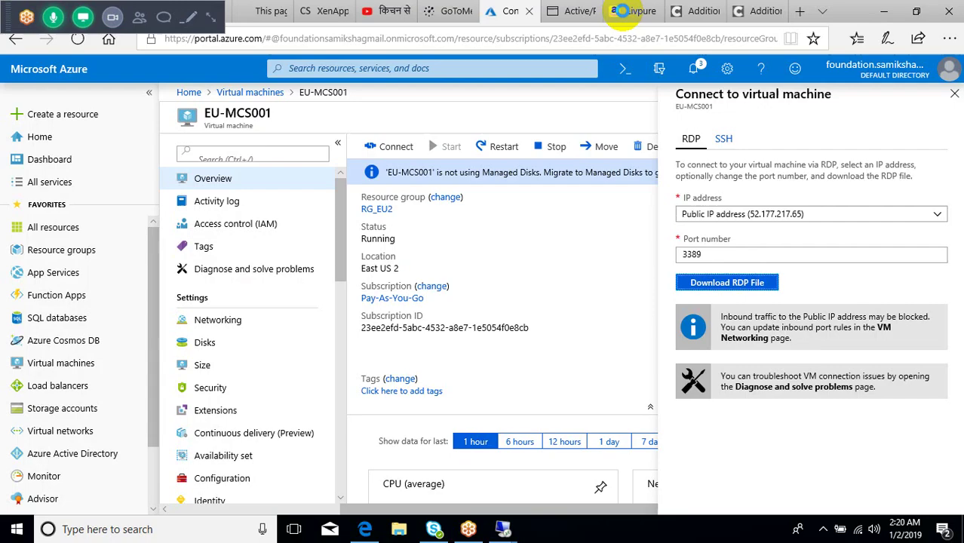
Step: Switch to the EU-SFDC01 remote session and bring up the Citrix Receiver web page
{"action": "mouse_move", "coordinate": [504, 529]}
{"action": "left_click", "coordinate": [393, 475]}
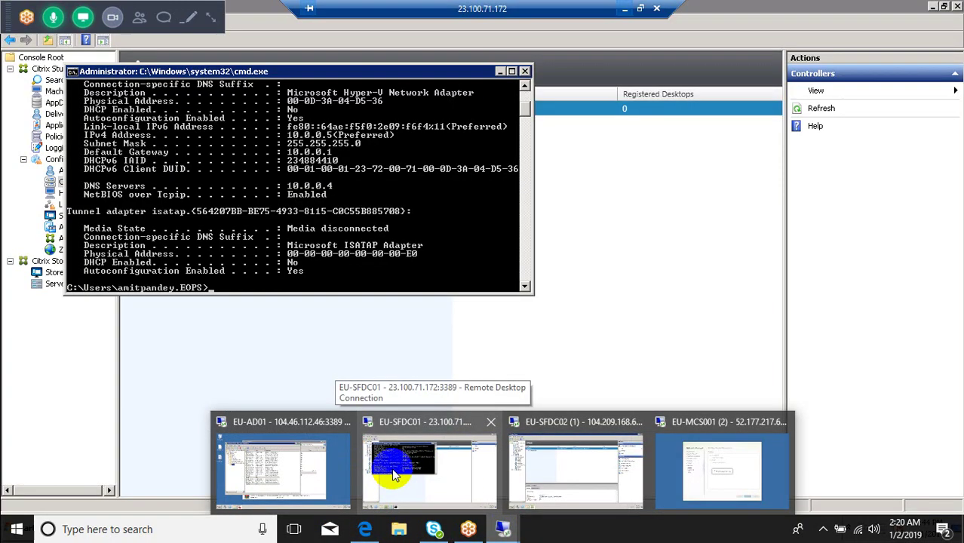
{"action": "left_click", "coordinate": [202, 528]}
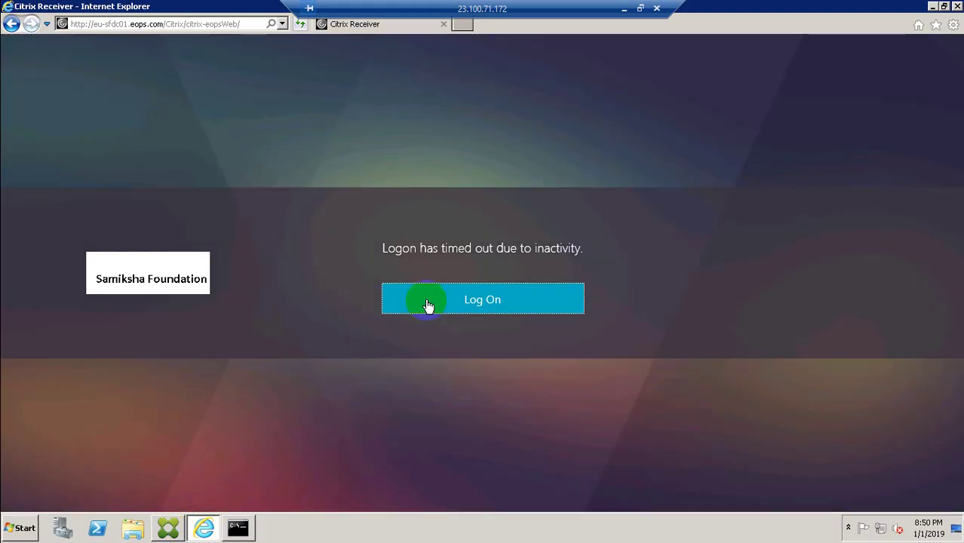
Step: Log back on to Citrix Receiver with the domain user name and password
{"action": "left_click", "coordinate": [426, 303]}
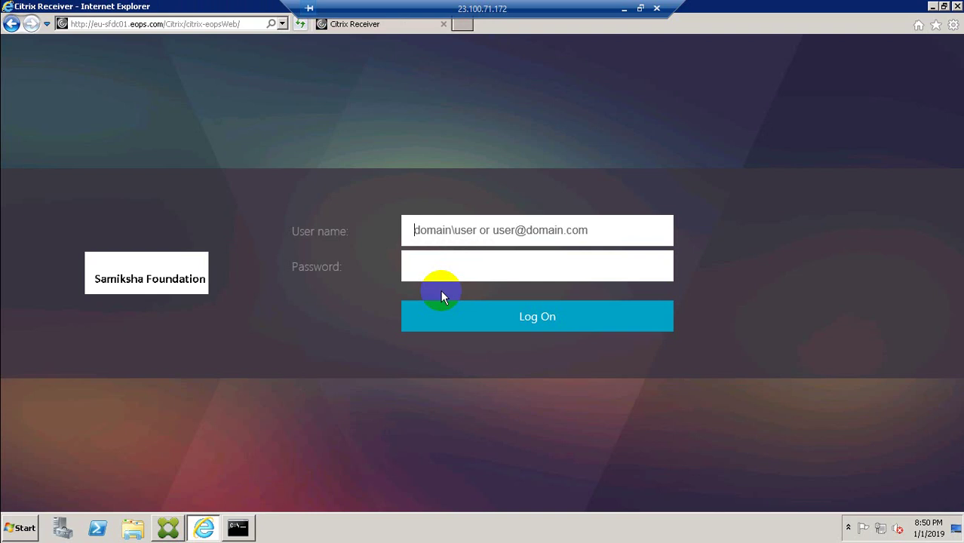
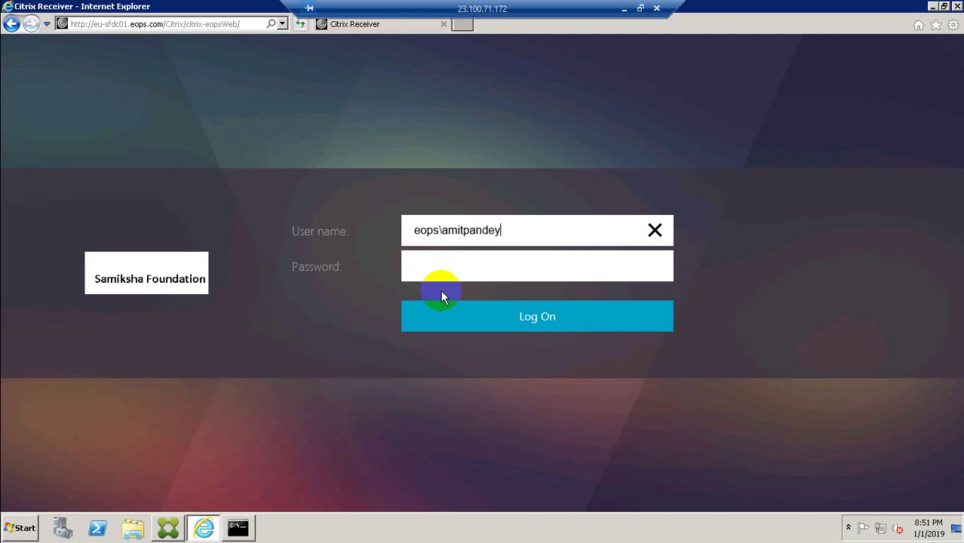
{"action": "key", "text": "Tab"}
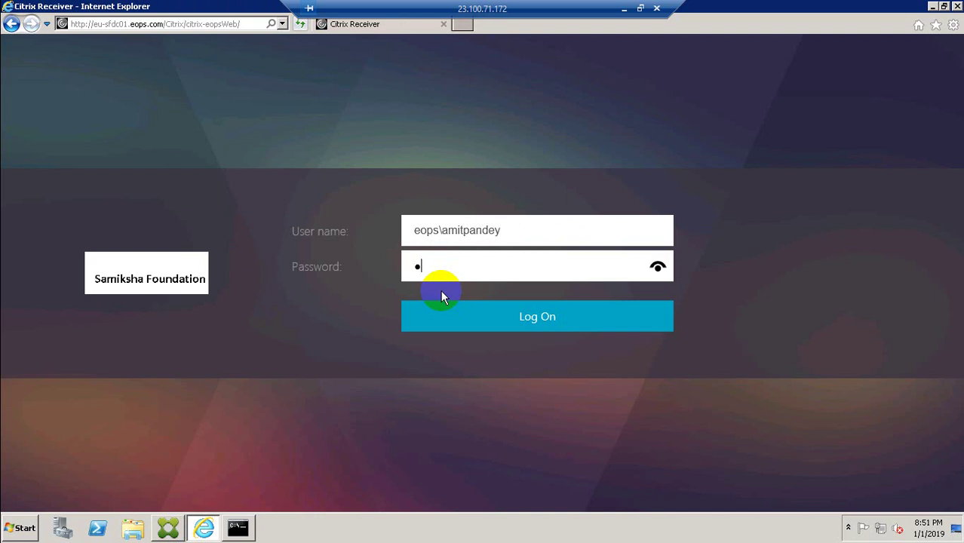
{"action": "type", "text": "*************"}
{"action": "key", "text": "Return"}
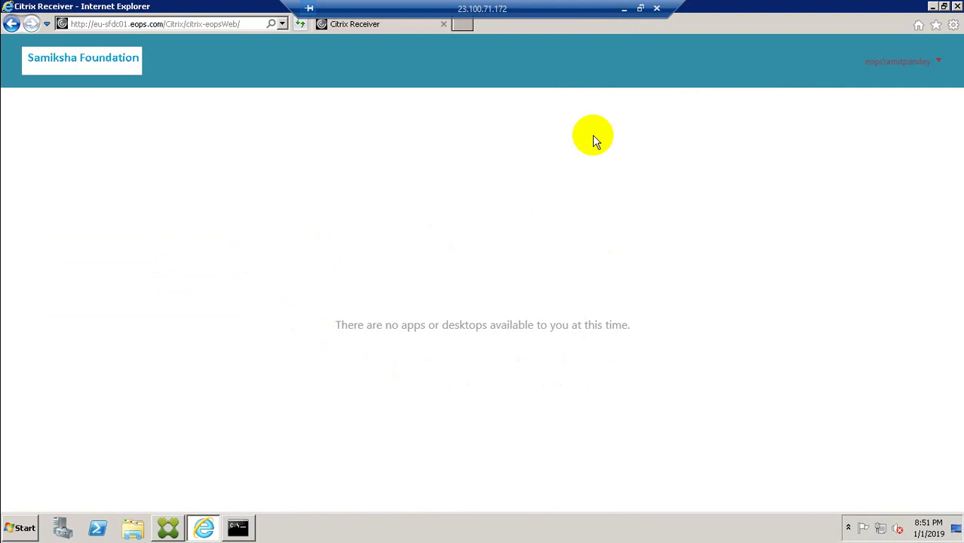
{"action": "left_click", "coordinate": [169, 526]}
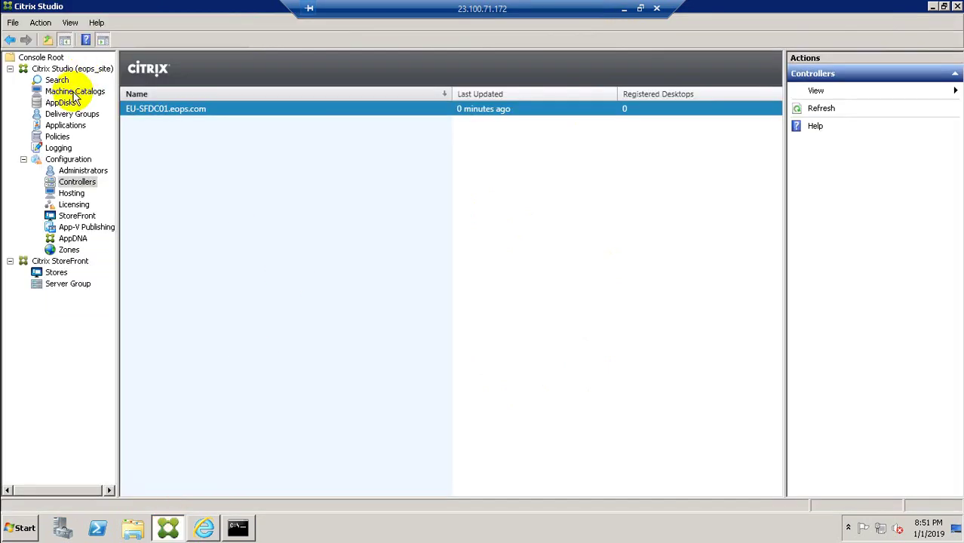
Step: In Machine Catalogs, launch Delete Machine Catalog for the DRAPP catalog
{"action": "left_click", "coordinate": [74, 94]}
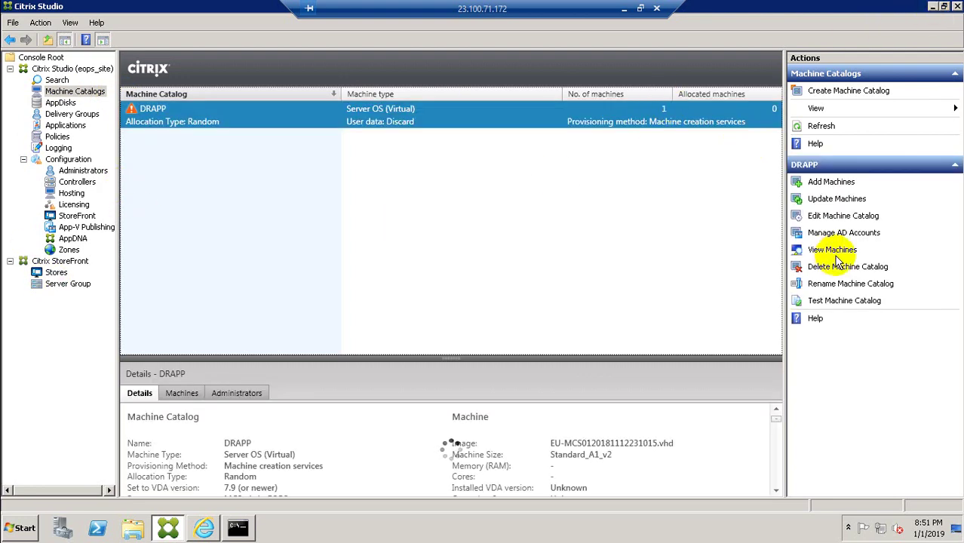
{"action": "left_click", "coordinate": [816, 268]}
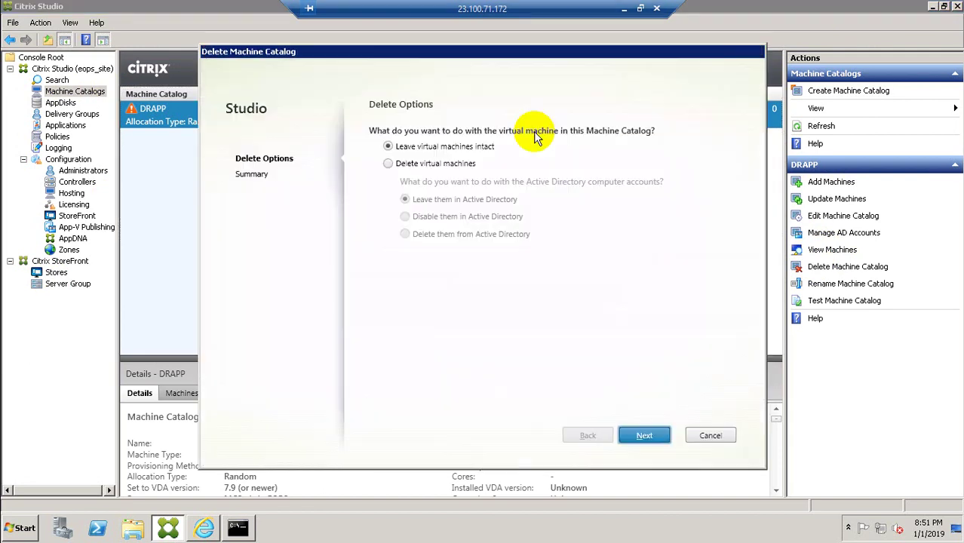
Step: Choose to delete DRAPP's VMs and AD accounts, confirm the deletion, and minimize the session
{"action": "left_click", "coordinate": [387, 166]}
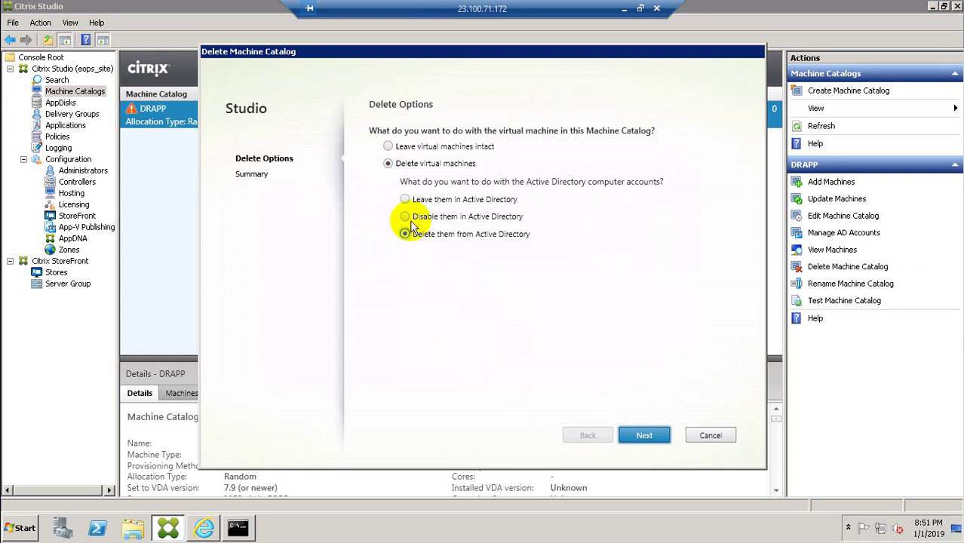
{"action": "left_click", "coordinate": [631, 436]}
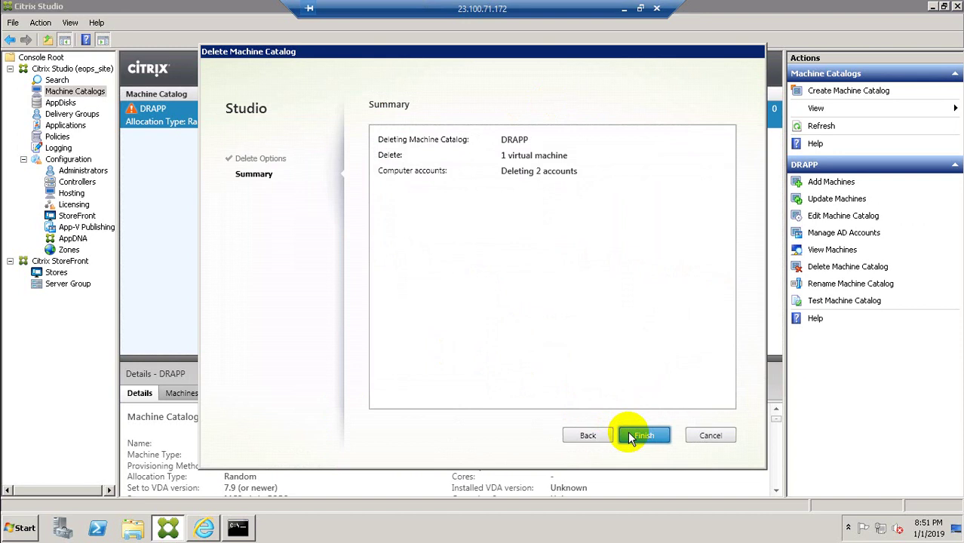
{"action": "left_click", "coordinate": [641, 439]}
{"action": "left_click", "coordinate": [643, 438]}
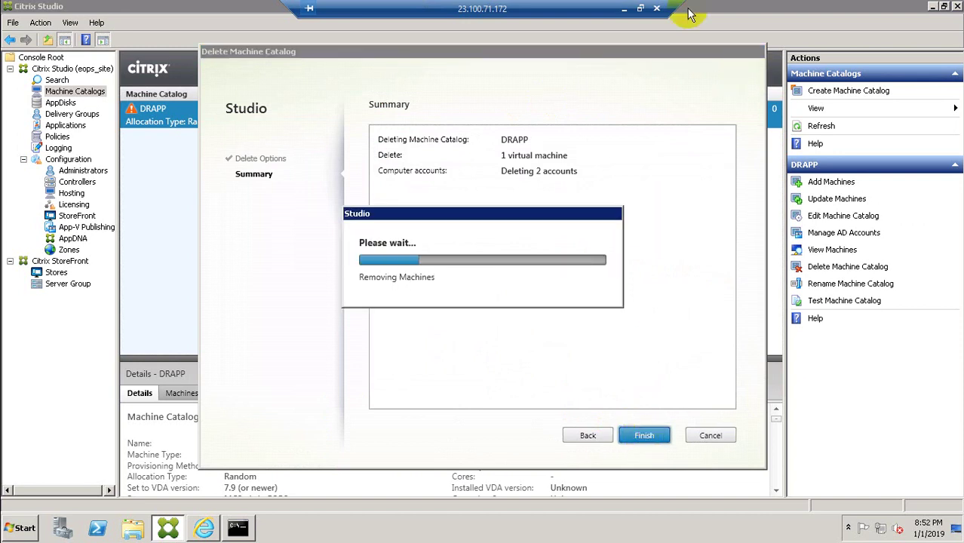
{"action": "left_click", "coordinate": [624, 9]}
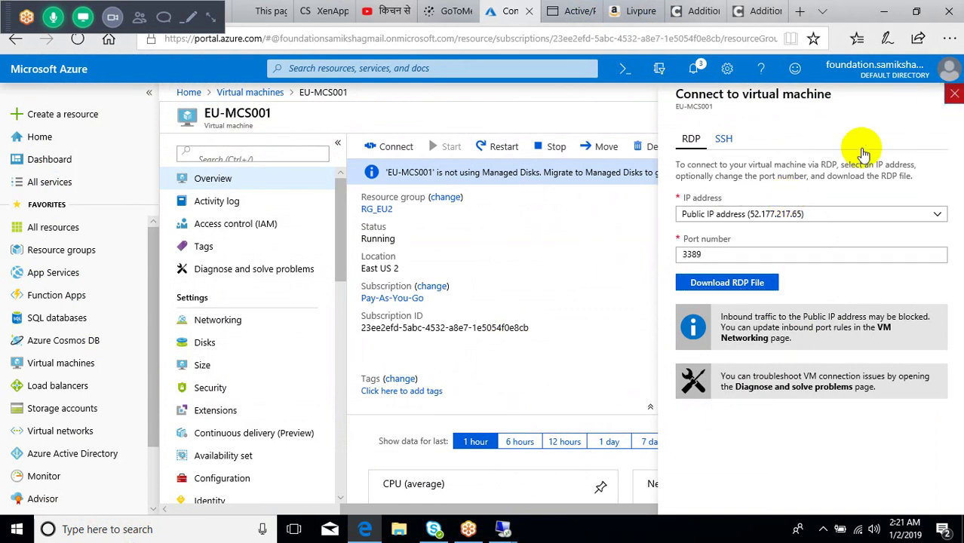
Step: Close the Connect and account panels, then open Cost Management + Billing from All services
{"action": "left_click", "coordinate": [954, 94]}
{"action": "left_click", "coordinate": [952, 83]}
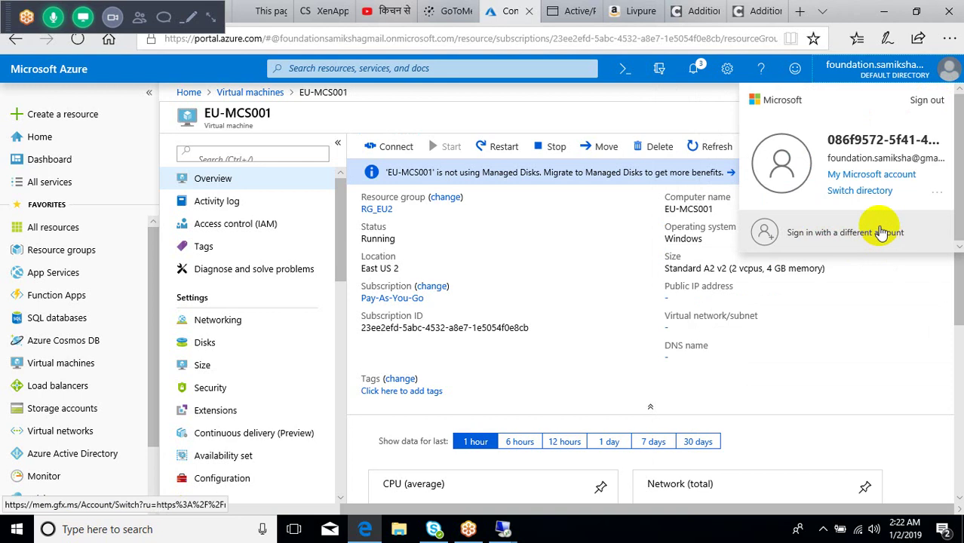
{"action": "left_click", "coordinate": [50, 182]}
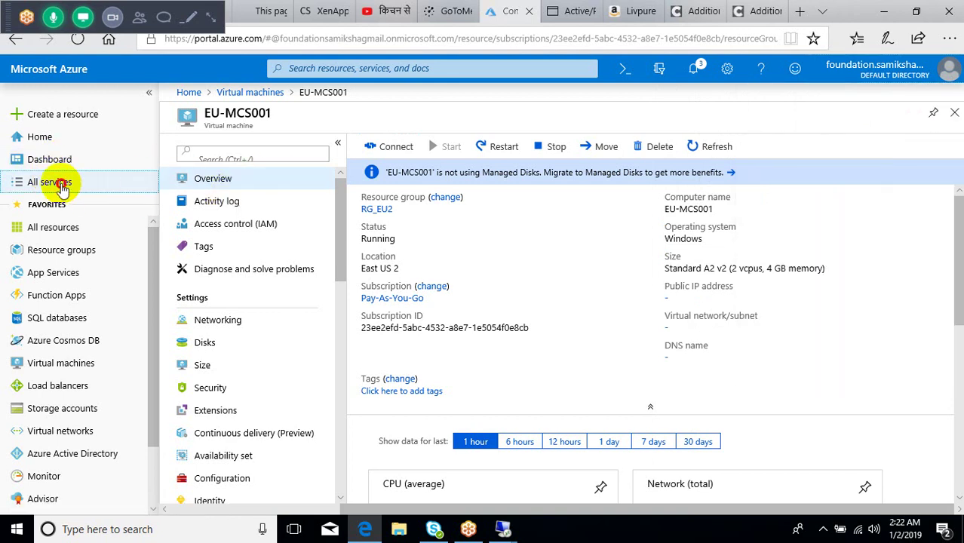
{"action": "left_click", "coordinate": [62, 186]}
{"action": "left_click", "coordinate": [63, 184]}
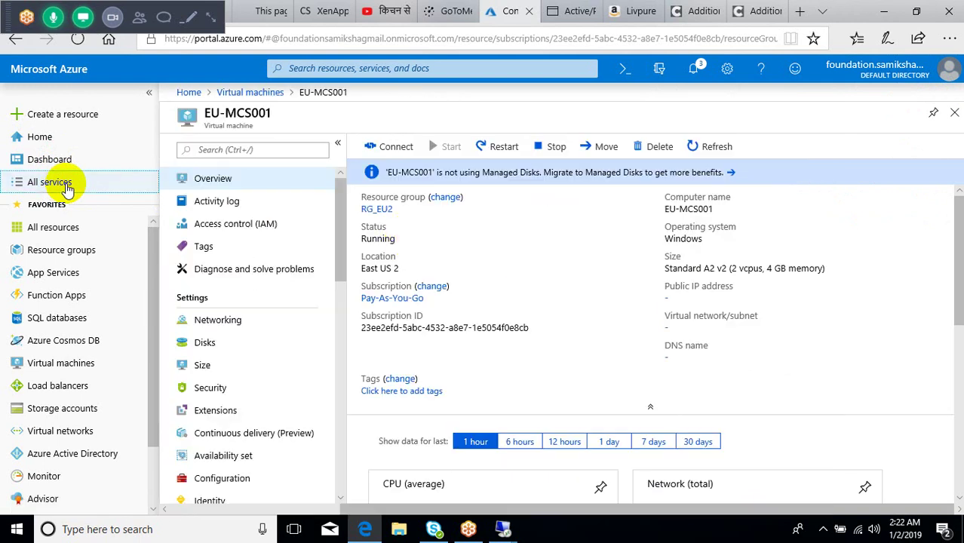
{"action": "left_click", "coordinate": [66, 186]}
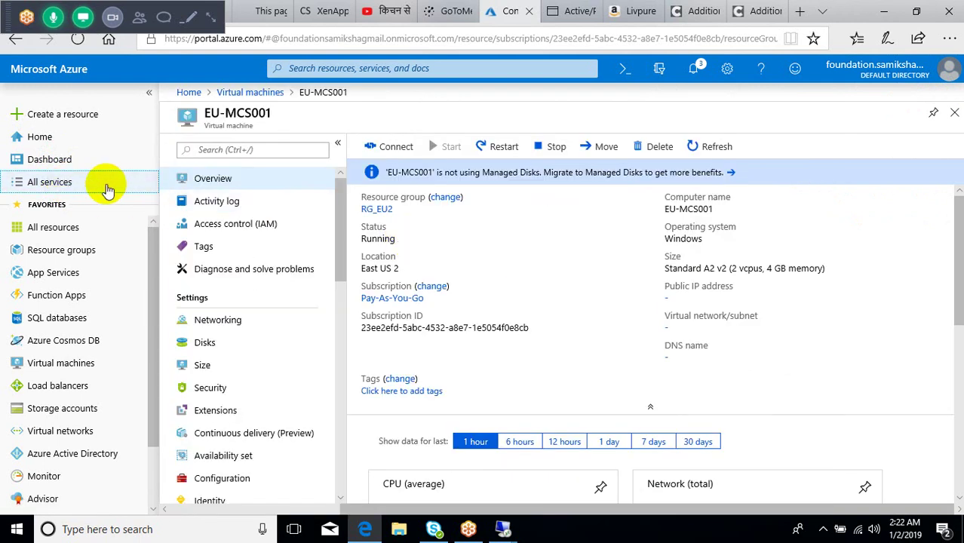
{"action": "left_click", "coordinate": [593, 224]}
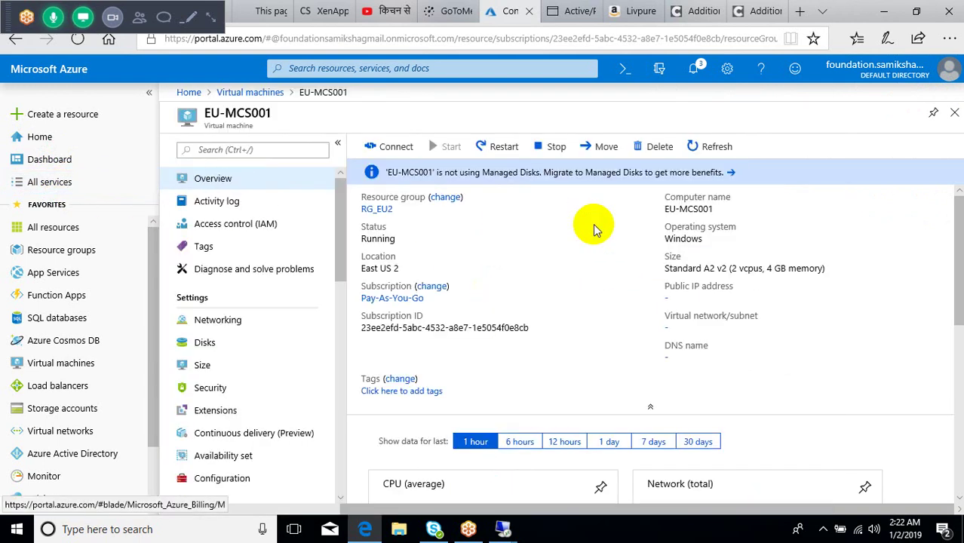
Step: On EU-MCS001, show the VDA installer's prerequisite install status, then minimize the session
{"action": "mouse_move", "coordinate": [502, 528]}
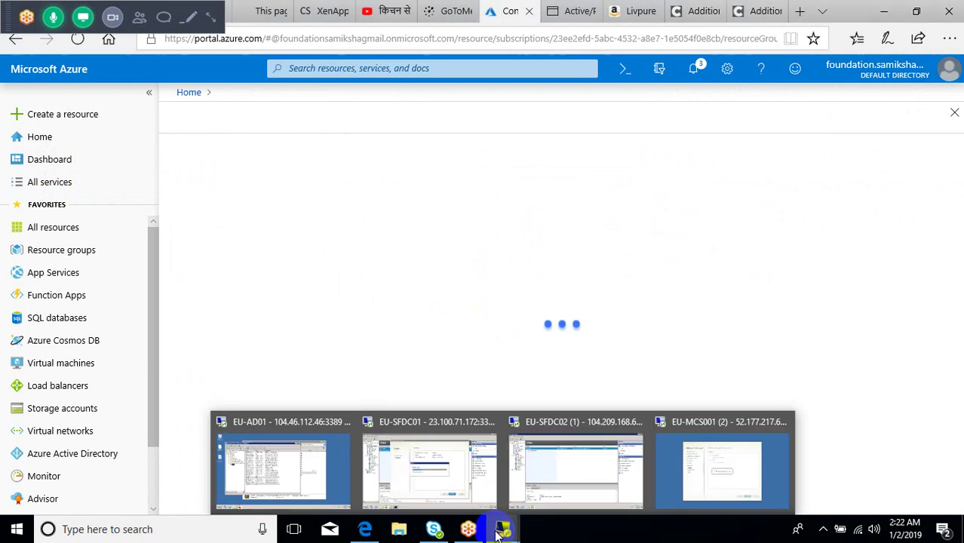
{"action": "left_click", "coordinate": [706, 443]}
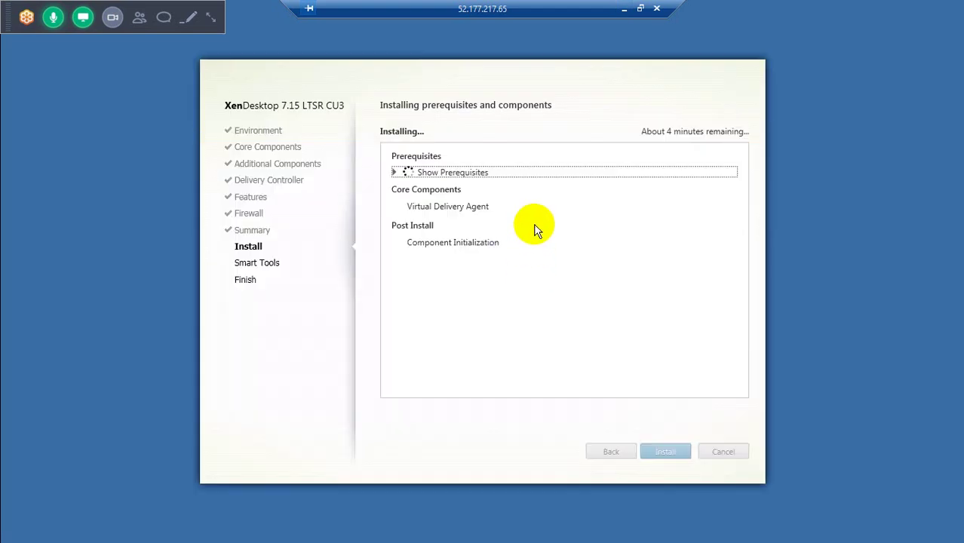
{"action": "left_click", "coordinate": [394, 173]}
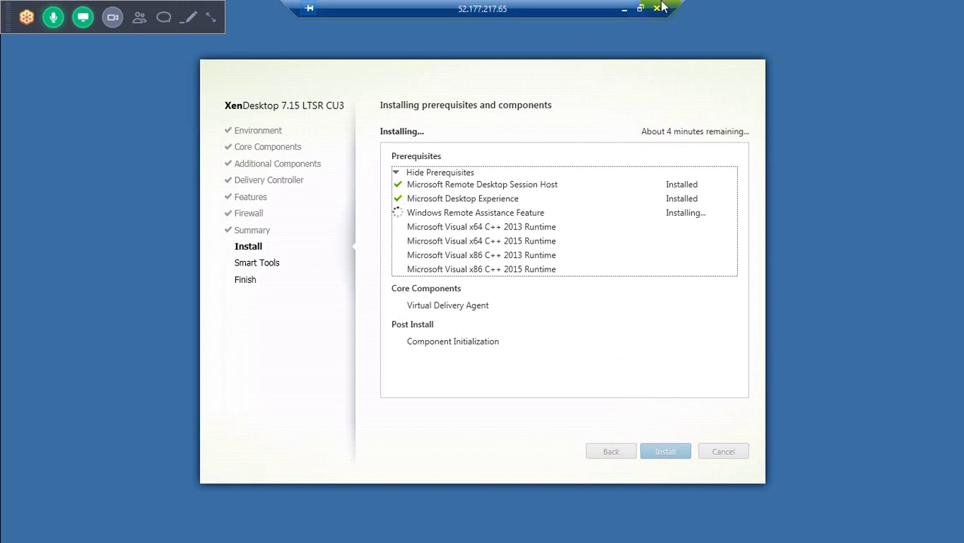
{"action": "left_click", "coordinate": [625, 9]}
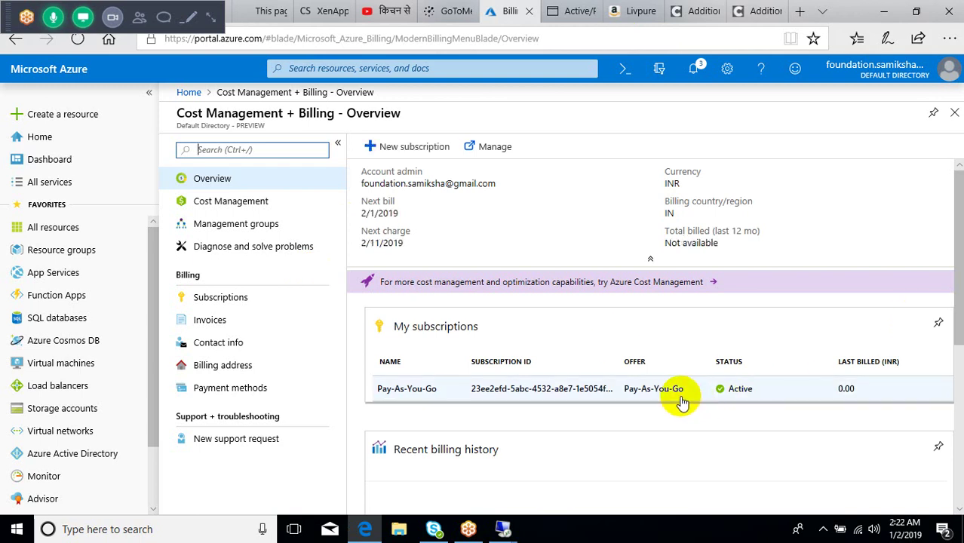
Step: Open the Pay-As-You-Go subscription and review costs by resource and the 1.81K INR forecast
{"action": "left_click", "coordinate": [611, 396]}
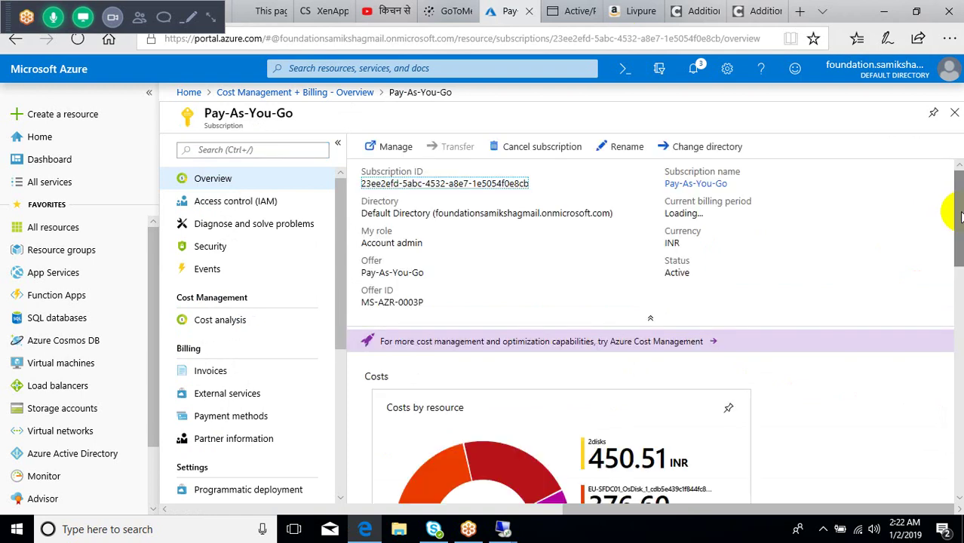
{"action": "scroll", "coordinate": [943, 287], "scroll_direction": "down", "scroll_amount": 5}
{"action": "scroll", "coordinate": [932, 275], "scroll_direction": "up", "scroll_amount": 3}
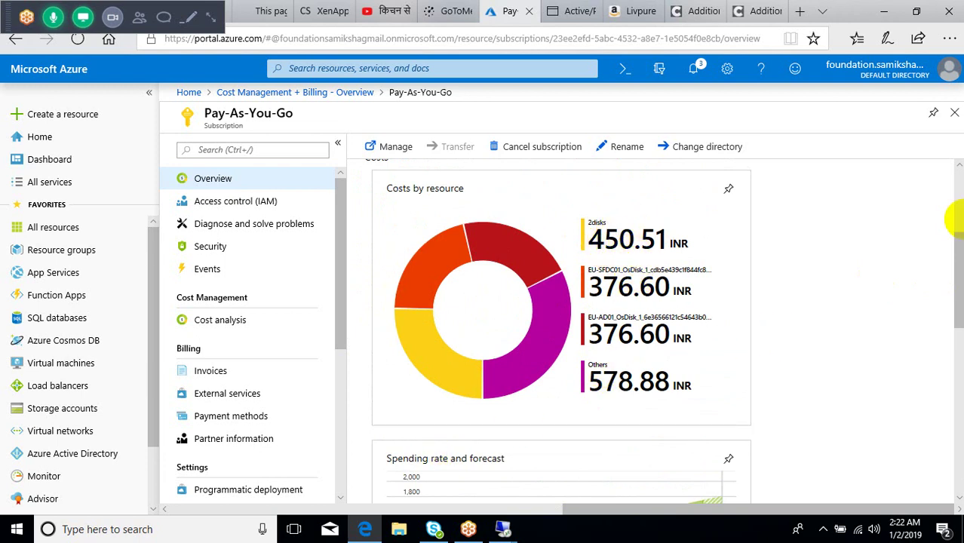
{"action": "left_click_drag", "start_coordinate": [956, 235], "coordinate": [949, 295]}
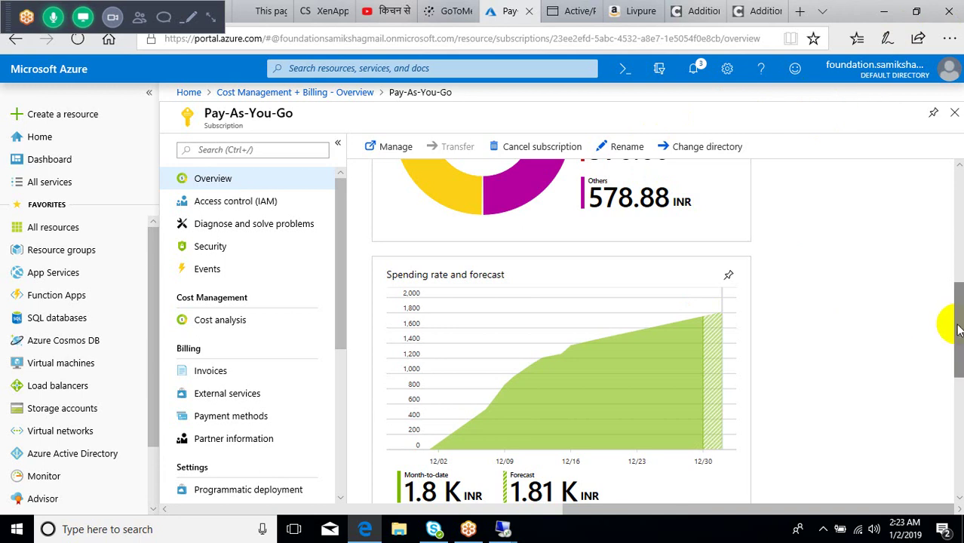
{"action": "left_click_drag", "start_coordinate": [959, 330], "coordinate": [943, 190]}
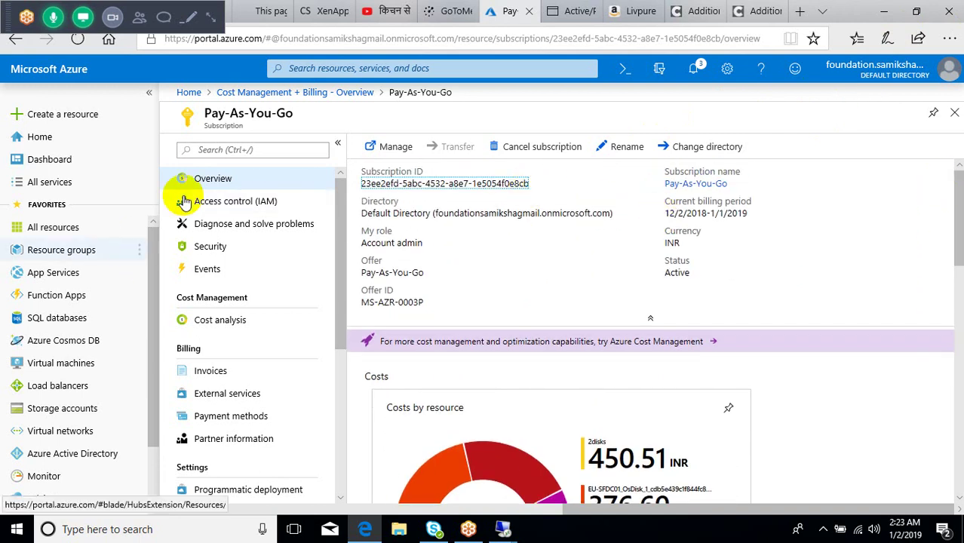
Step: Open the subscription's Cost analysis and scroll through the per-resource cost table
{"action": "left_click", "coordinate": [221, 322]}
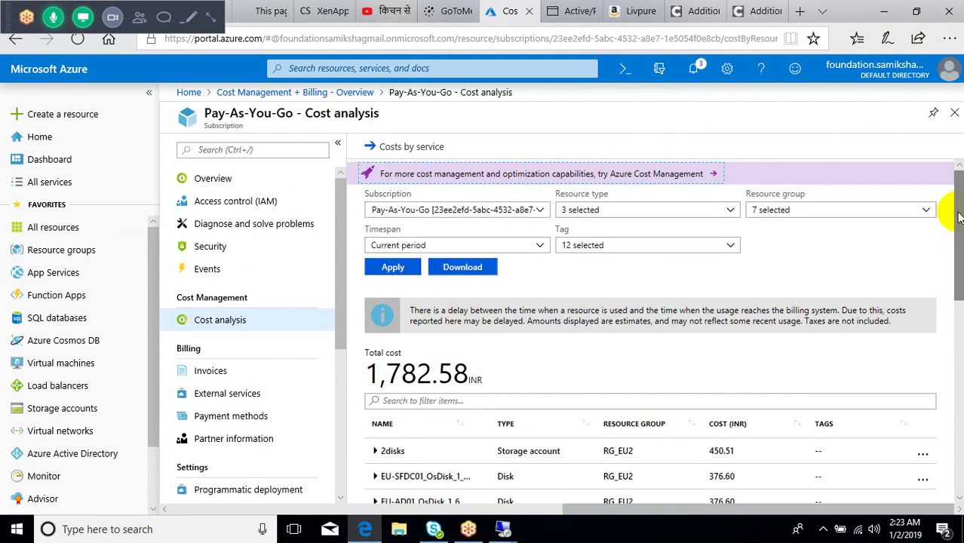
{"action": "left_click_drag", "start_coordinate": [952, 215], "coordinate": [920, 460]}
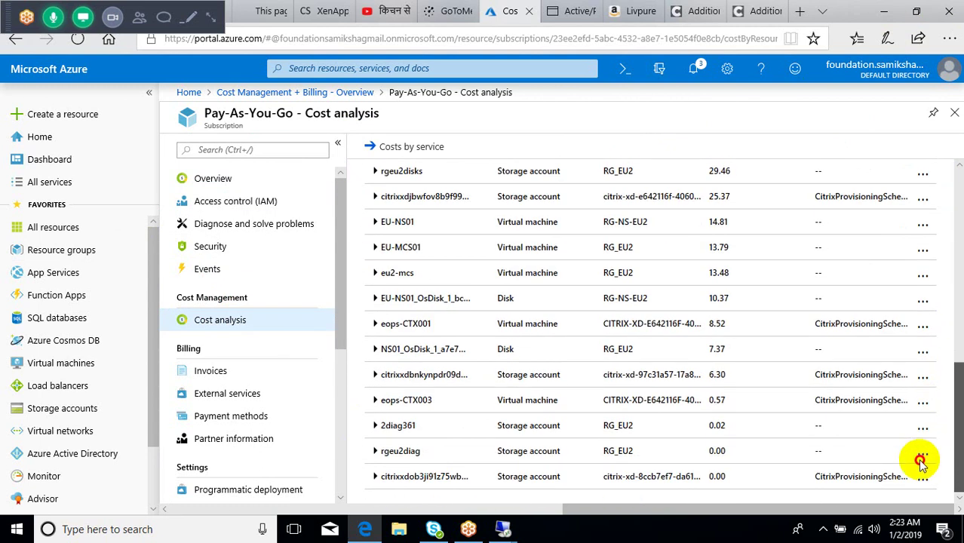
{"action": "left_click_drag", "start_coordinate": [920, 460], "coordinate": [940, 289]}
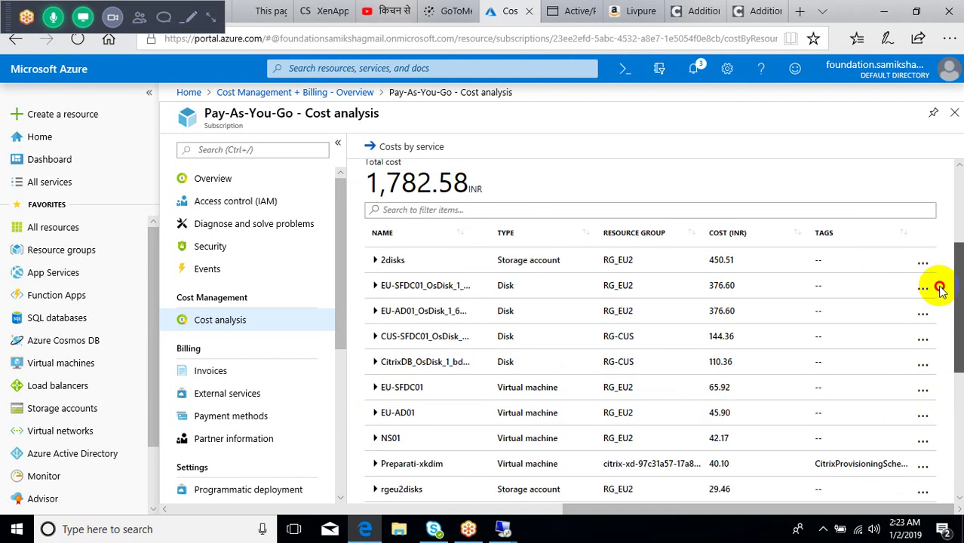
{"action": "left_click_drag", "start_coordinate": [940, 289], "coordinate": [930, 127]}
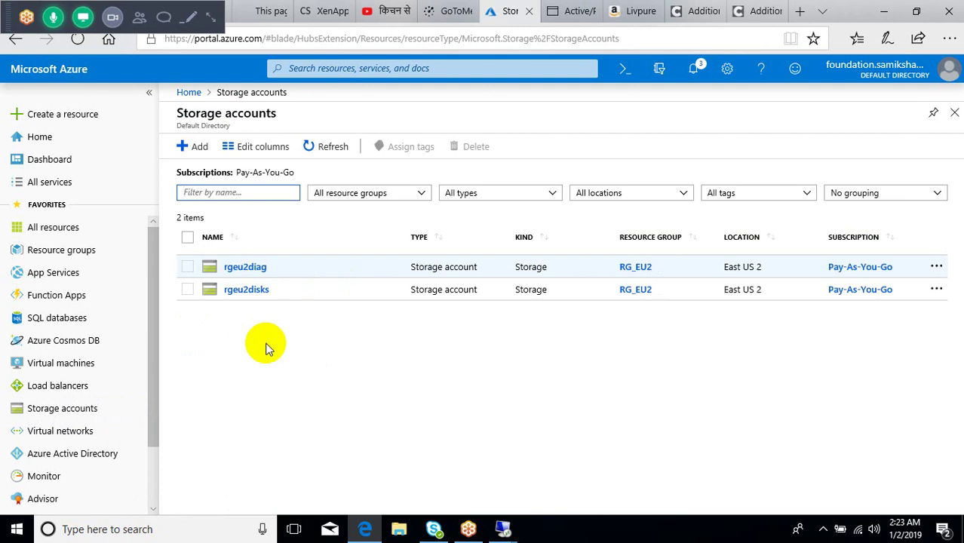
Step: Inspect the rgeu2disks storage account, then go to the Virtual machines list
{"action": "left_click", "coordinate": [259, 296]}
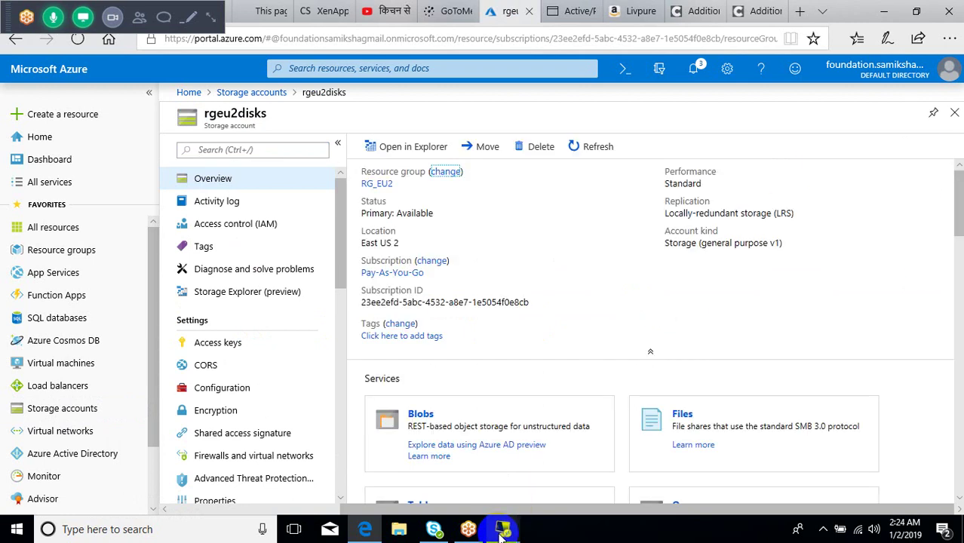
{"action": "mouse_move", "coordinate": [501, 536]}
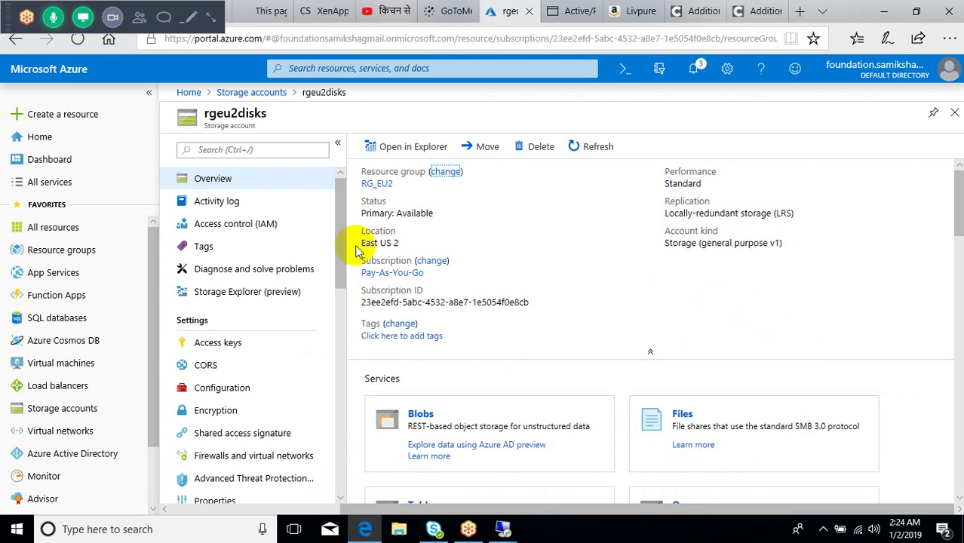
{"action": "left_click_drag", "start_coordinate": [338, 261], "coordinate": [334, 179]}
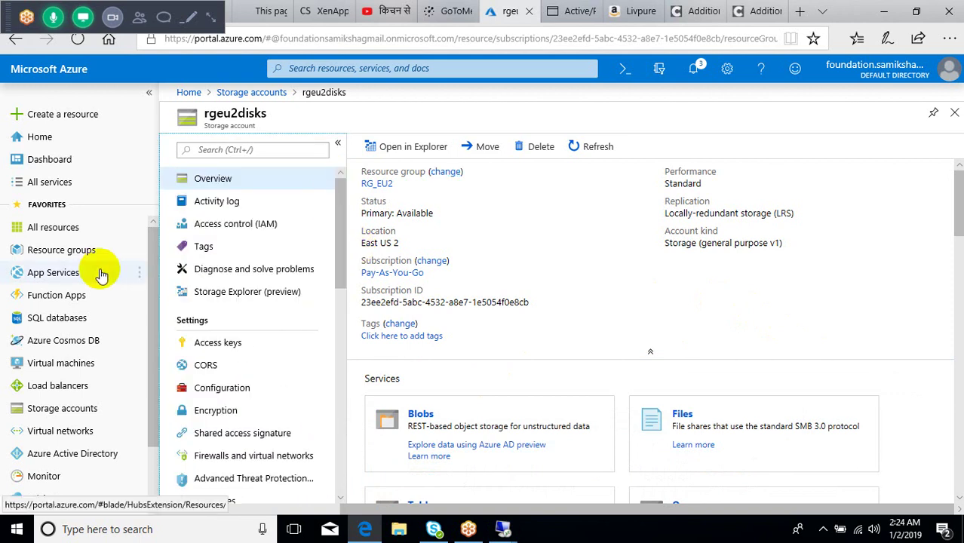
{"action": "left_click", "coordinate": [58, 367]}
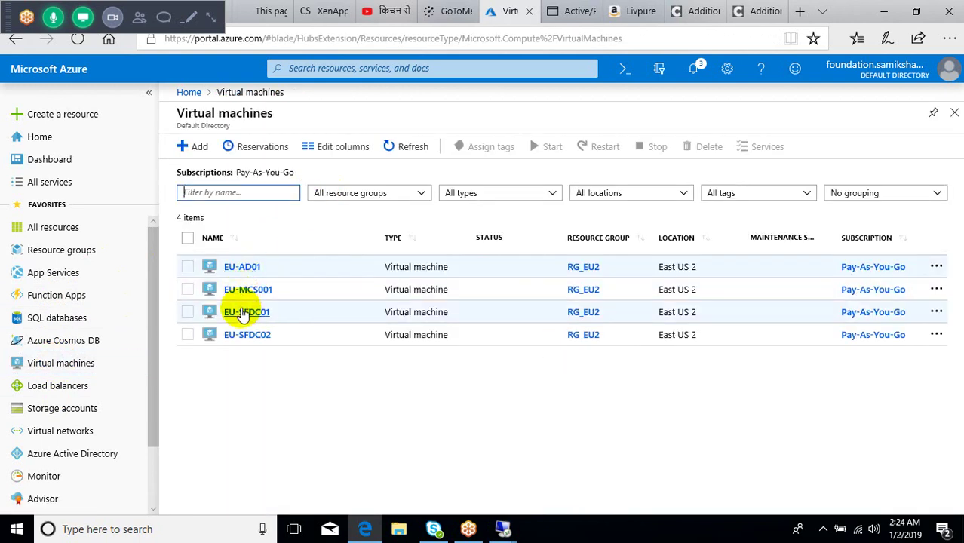
Step: Check EU-SFDC01's boot diagnostics and serial console, then return to the Virtual machines list
{"action": "left_click", "coordinate": [243, 315]}
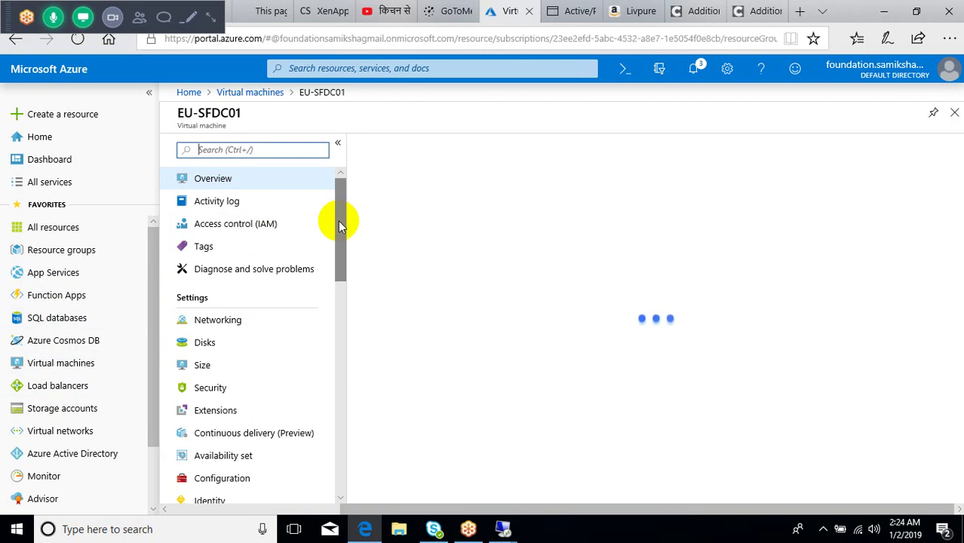
{"action": "left_click_drag", "start_coordinate": [340, 221], "coordinate": [323, 457]}
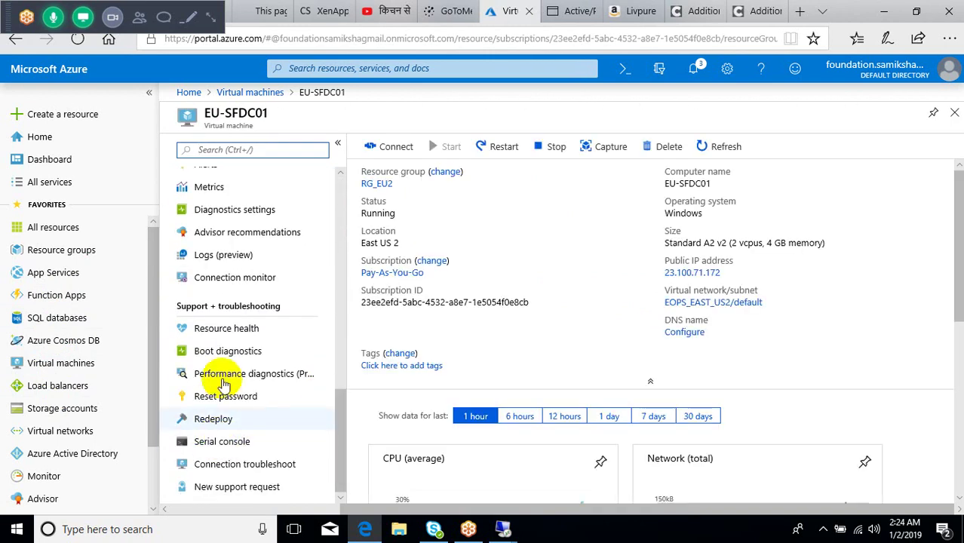
{"action": "left_click", "coordinate": [230, 355]}
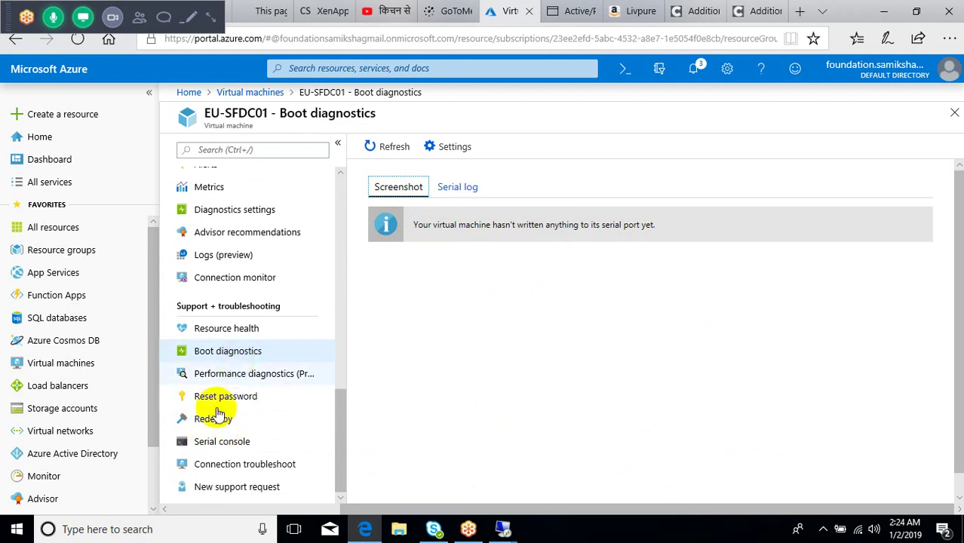
{"action": "left_click", "coordinate": [211, 445]}
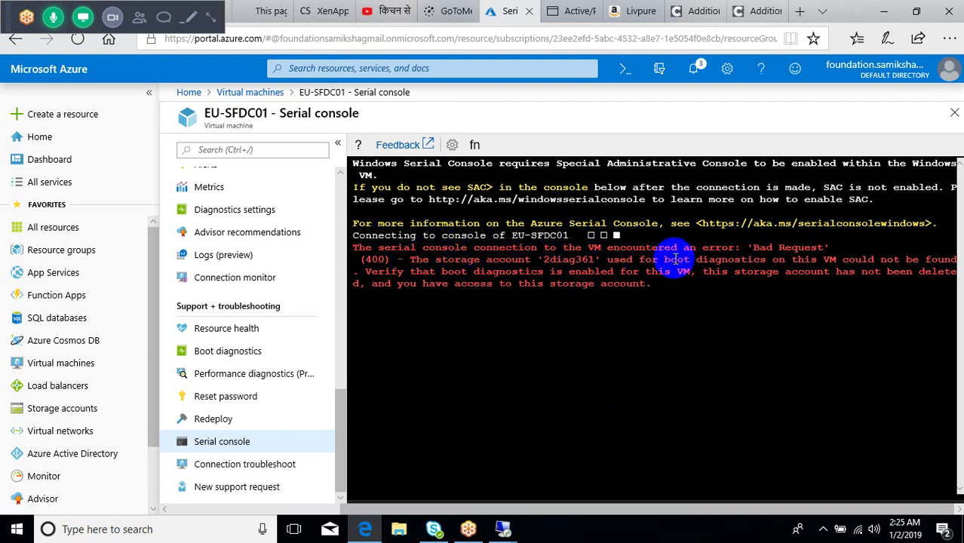
{"action": "left_click", "coordinate": [202, 351]}
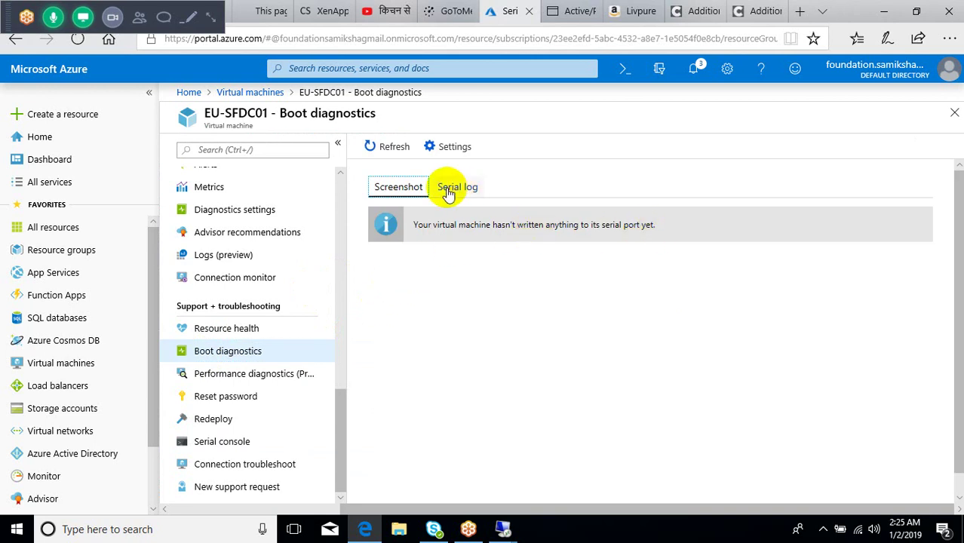
{"action": "left_click", "coordinate": [230, 92]}
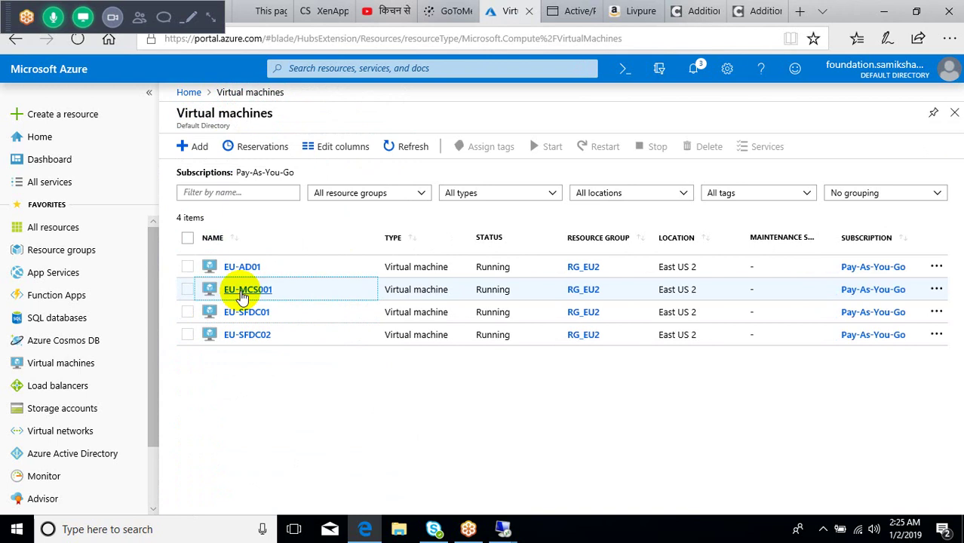
Step: Open EU-MCS001's boot diagnostics and view its serial log
{"action": "left_click", "coordinate": [240, 291]}
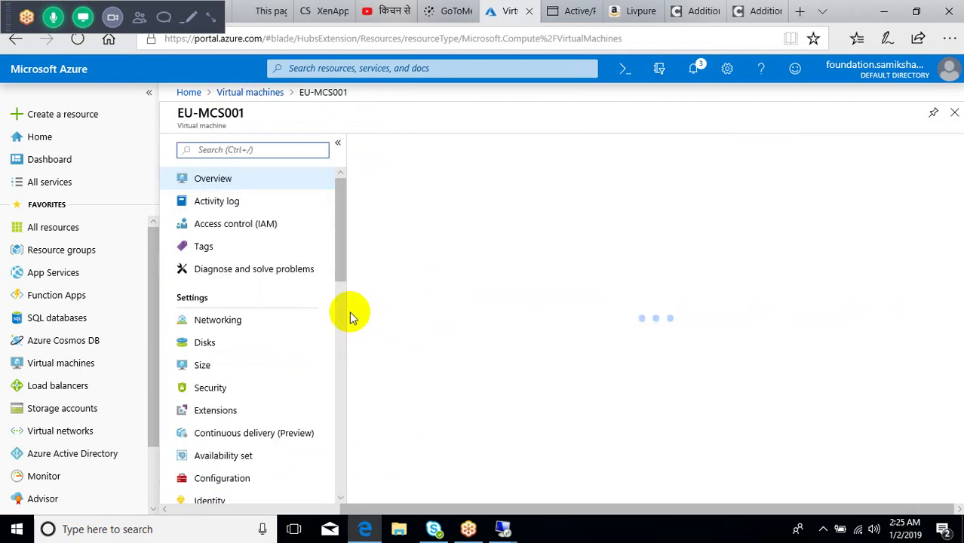
{"action": "left_click_drag", "start_coordinate": [338, 266], "coordinate": [327, 497]}
{"action": "left_click", "coordinate": [245, 358]}
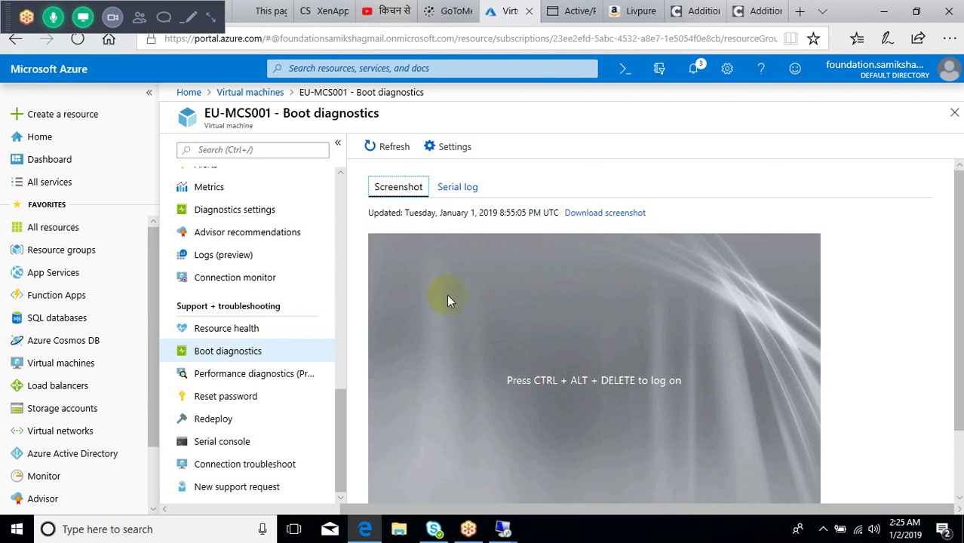
{"action": "left_click", "coordinate": [457, 189]}
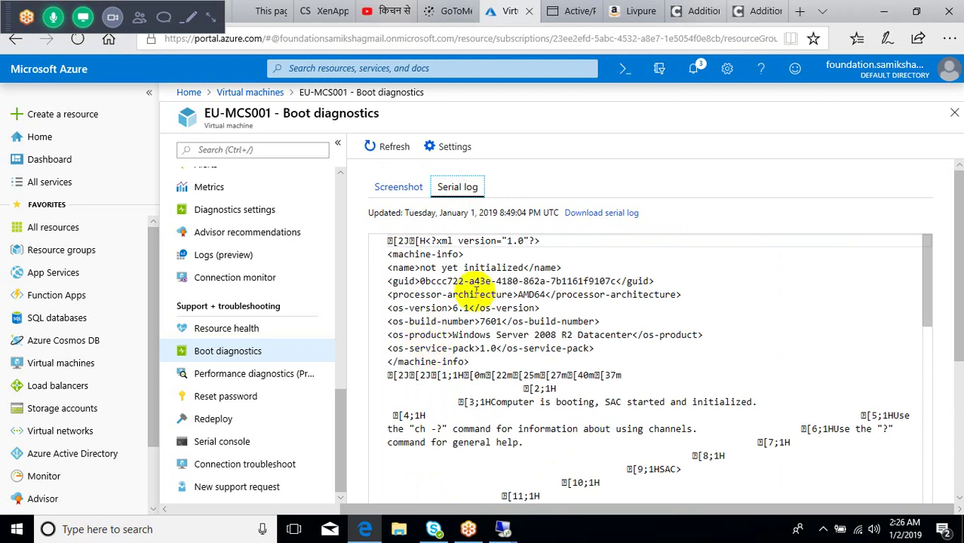
Step: Connect to EU-MCS001's serial console, then bring up the EU-MCS001 remote desktop session
{"action": "left_click", "coordinate": [202, 444]}
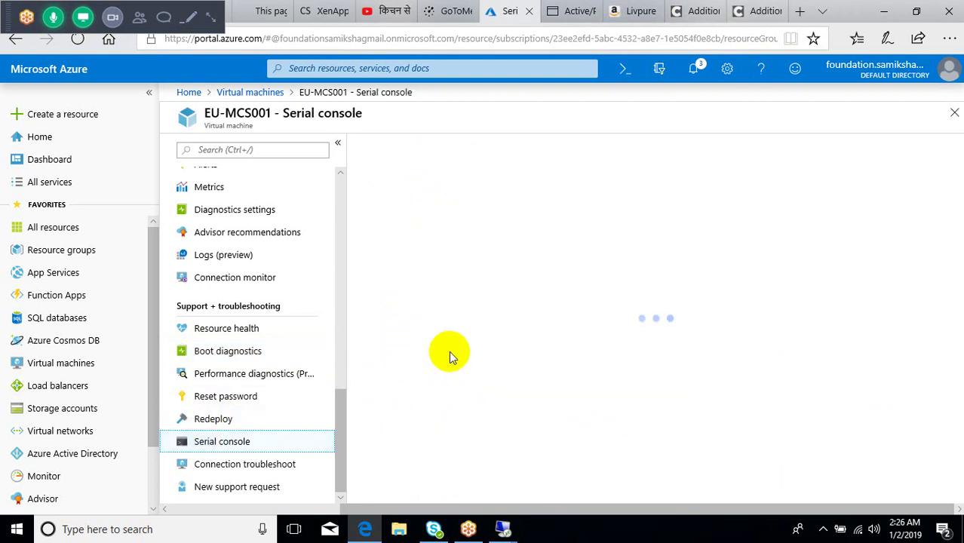
{"action": "left_click", "coordinate": [449, 353]}
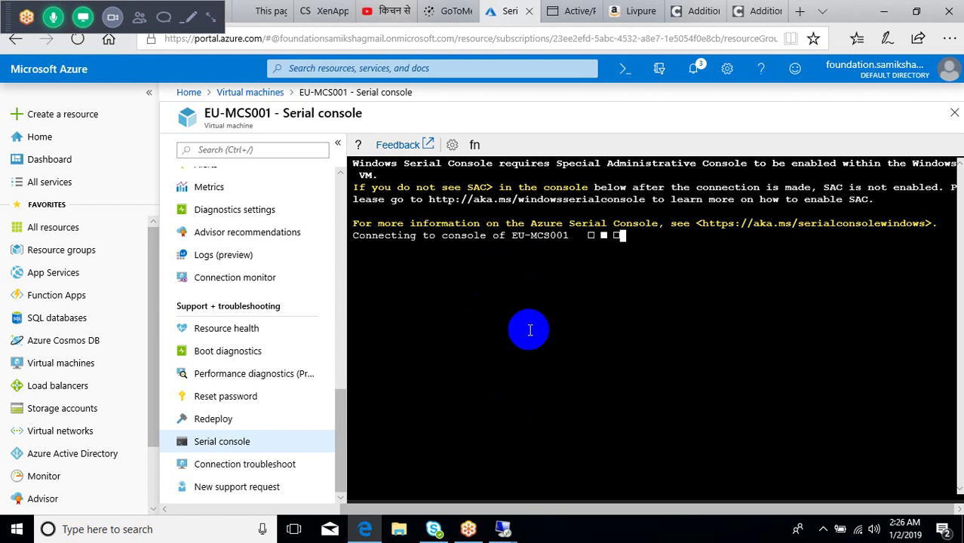
{"action": "left_click", "coordinate": [523, 518]}
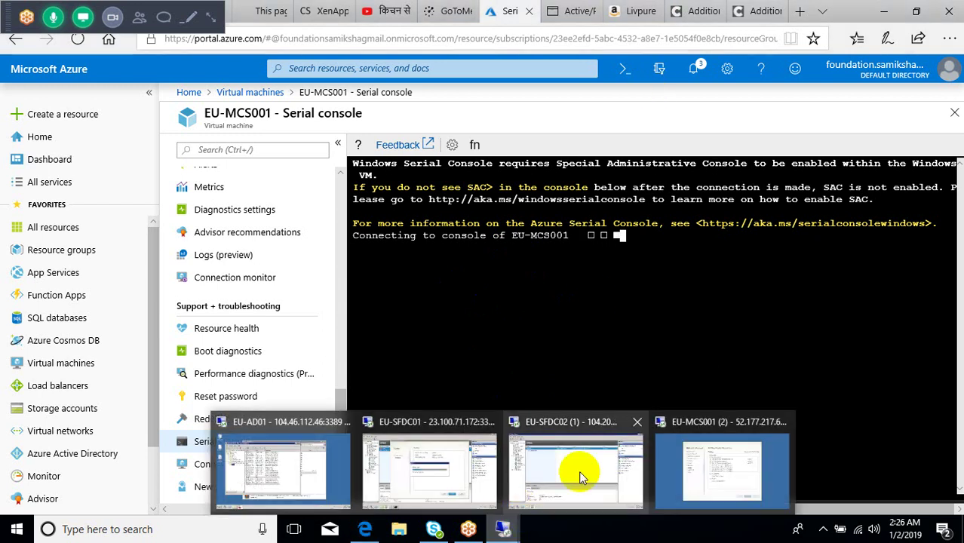
{"action": "left_click", "coordinate": [711, 456]}
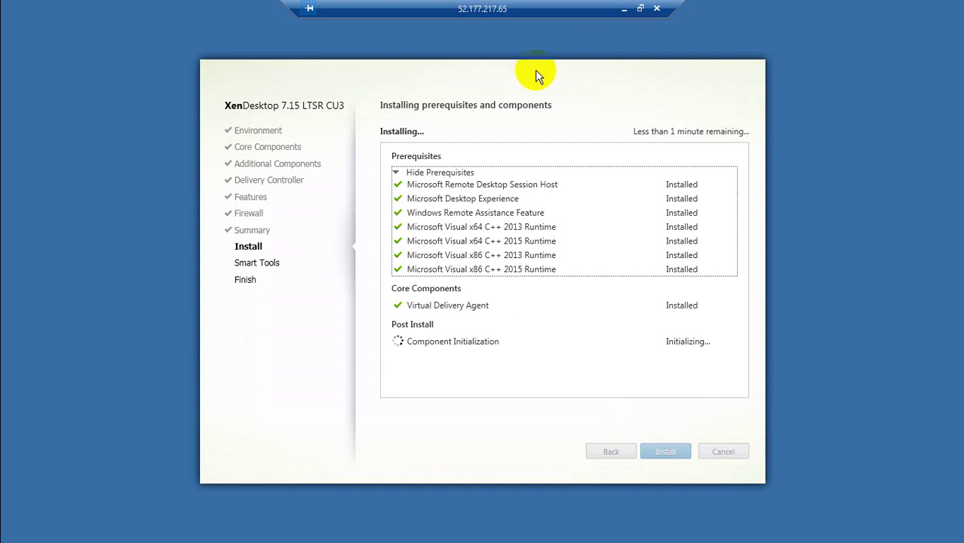
Step: Minimize the EU-MCS001 session and switch to the remote session running Citrix Studio
{"action": "left_click", "coordinate": [624, 9]}
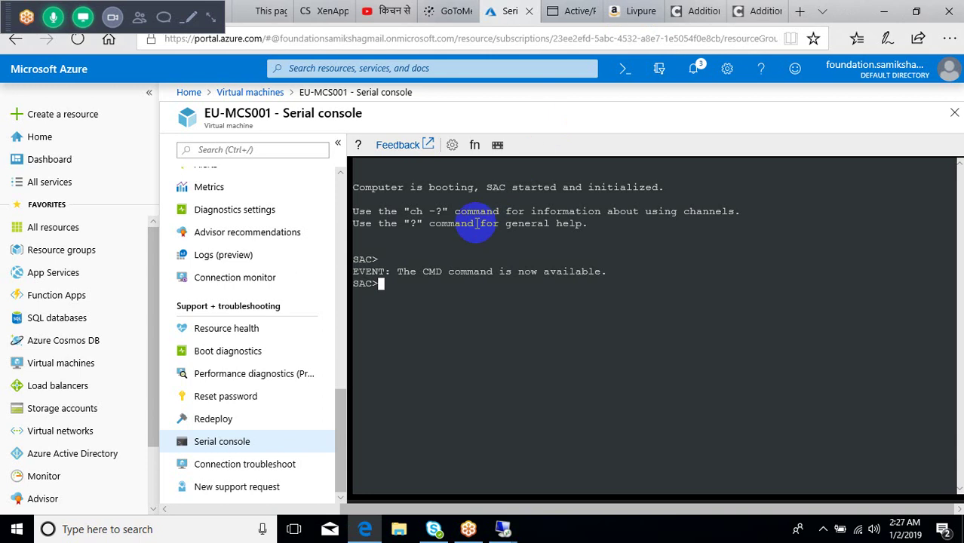
{"action": "left_click", "coordinate": [508, 531]}
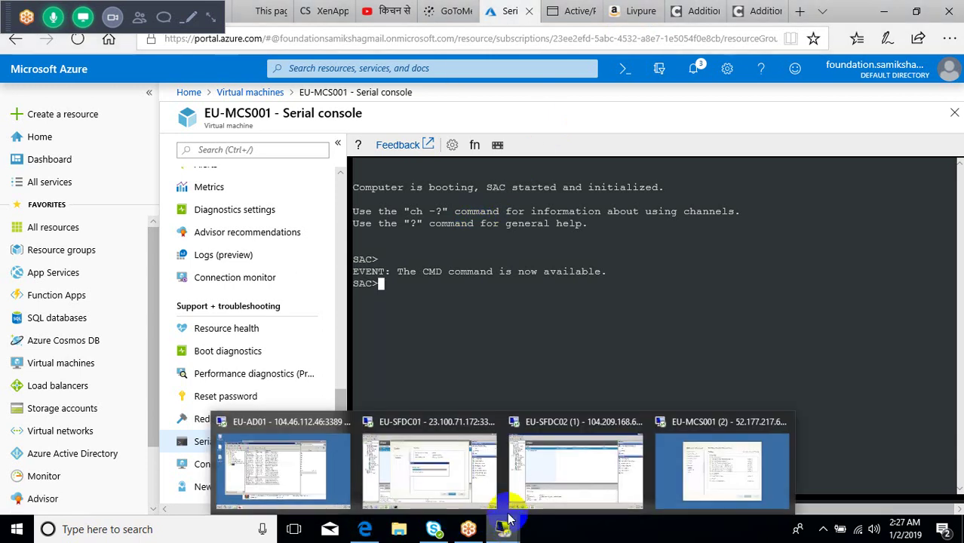
{"action": "left_click", "coordinate": [538, 476]}
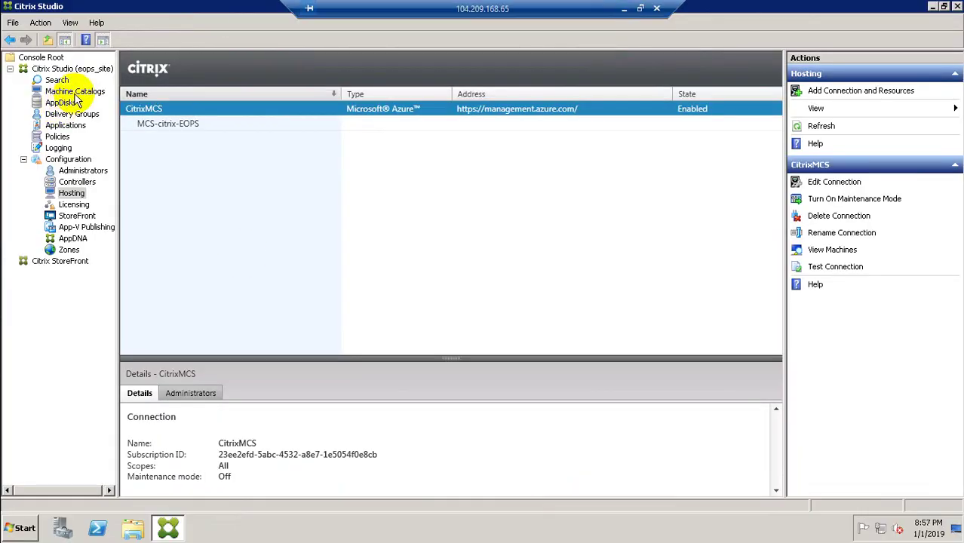
Step: Start a new machine catalog and accept Server OS and MCS machine management
{"action": "left_click", "coordinate": [67, 91]}
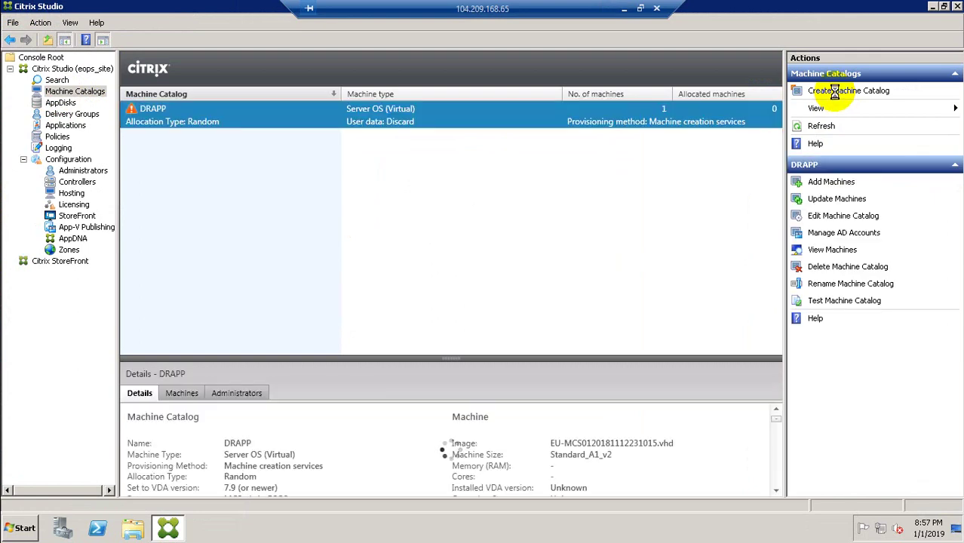
{"action": "left_click", "coordinate": [836, 92]}
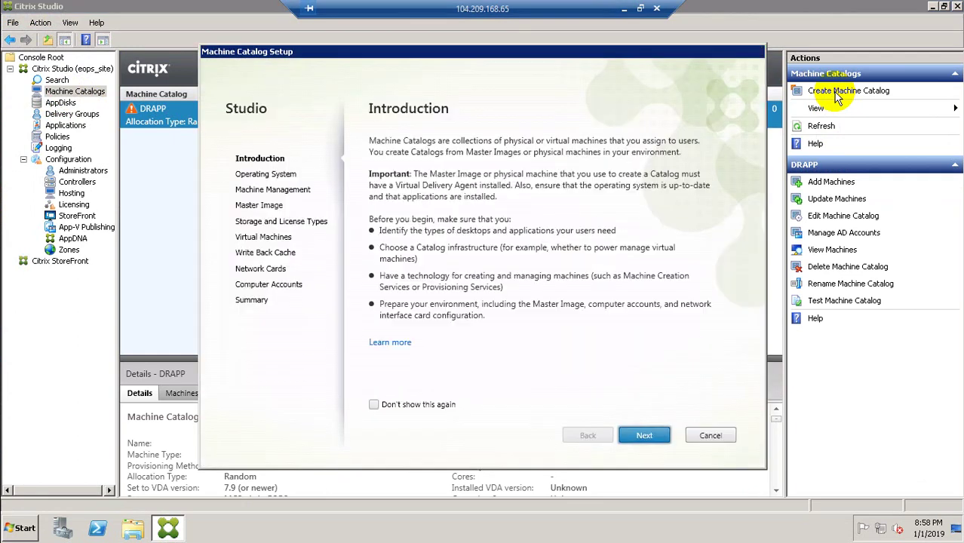
{"action": "left_click", "coordinate": [645, 436]}
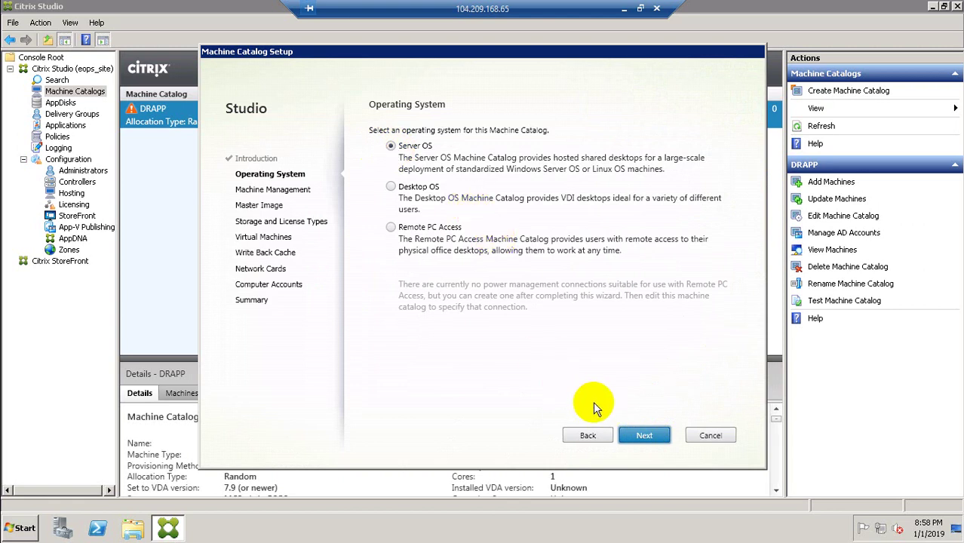
{"action": "left_click", "coordinate": [640, 436]}
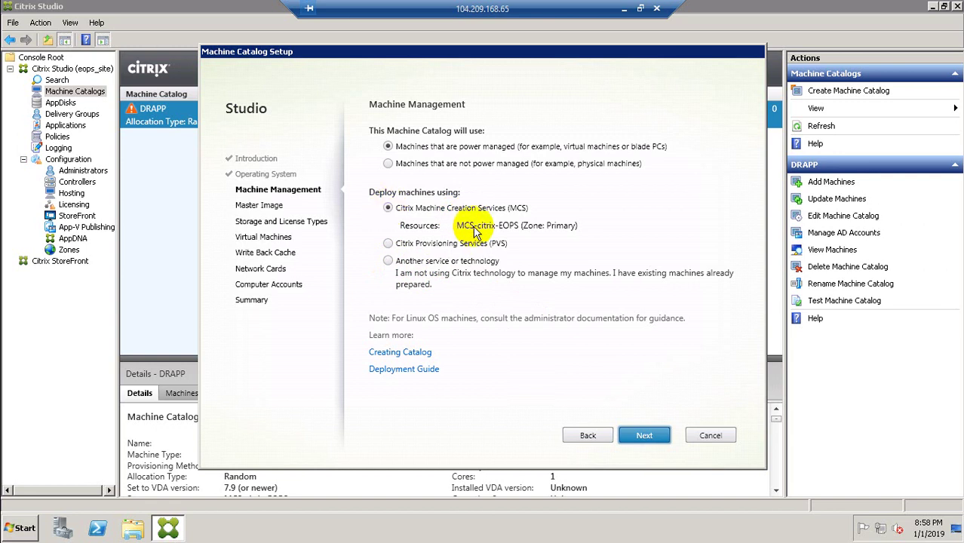
{"action": "left_click", "coordinate": [636, 434]}
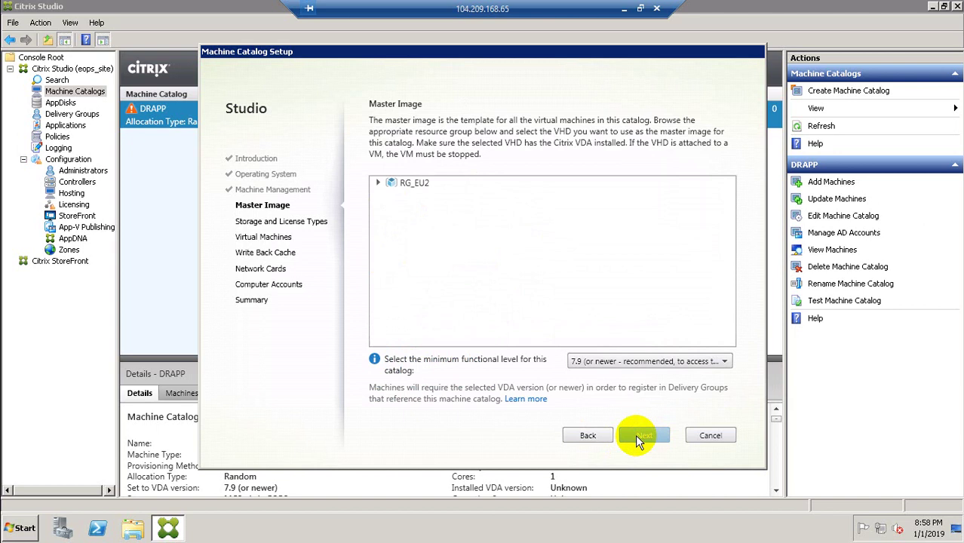
Step: Select EU-MCS00120190102004351.vhd under RG_EU2 > rgeu2disks > vhds as the master image
{"action": "left_click", "coordinate": [377, 184]}
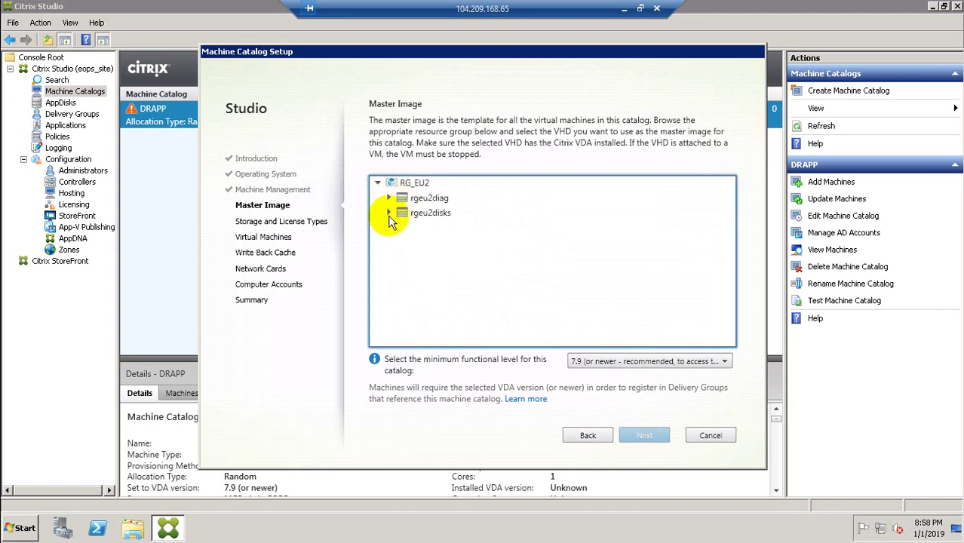
{"action": "left_click", "coordinate": [388, 198]}
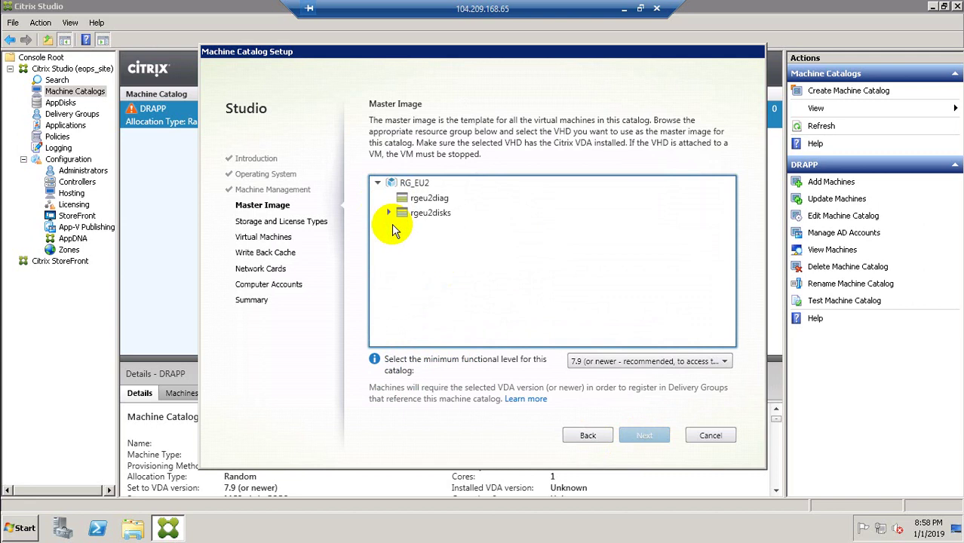
{"action": "left_click", "coordinate": [388, 213]}
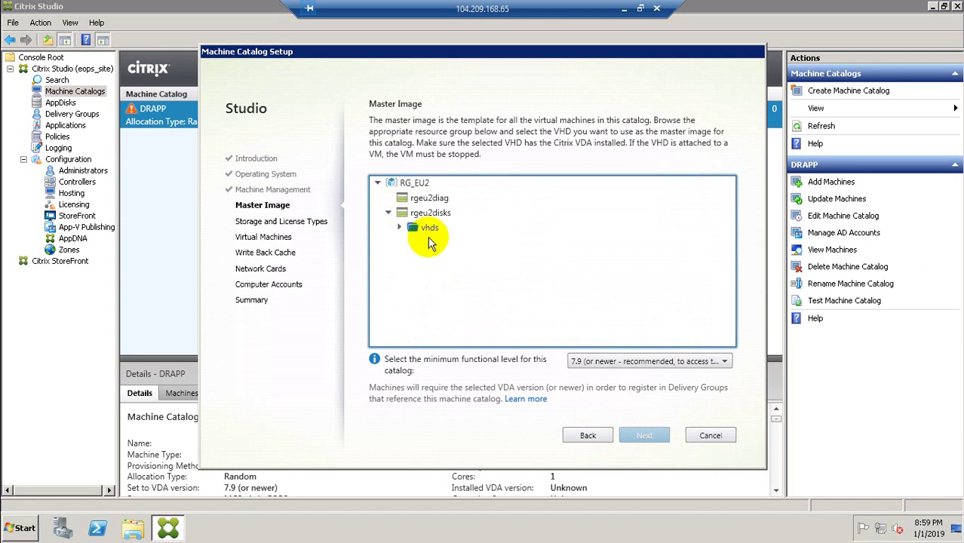
{"action": "left_click", "coordinate": [399, 228]}
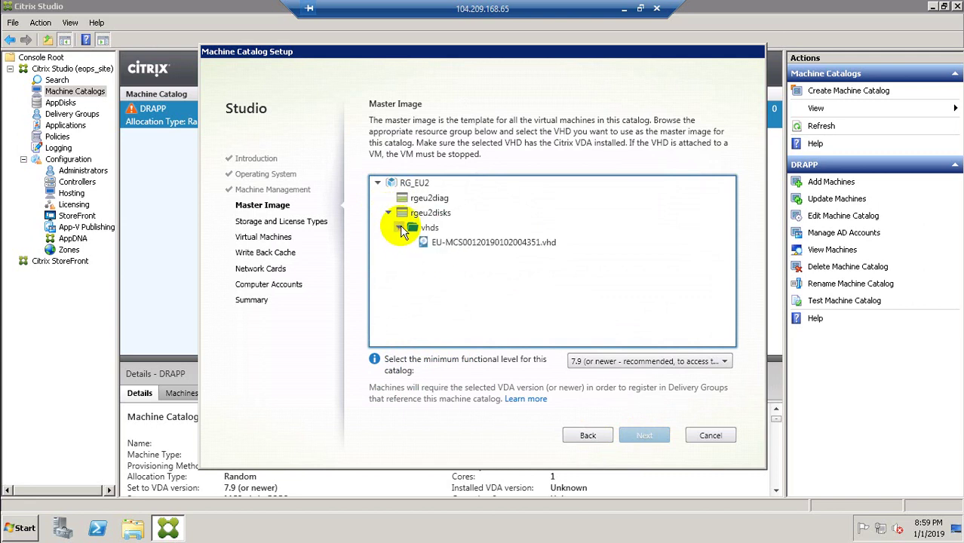
{"action": "left_click", "coordinate": [444, 251]}
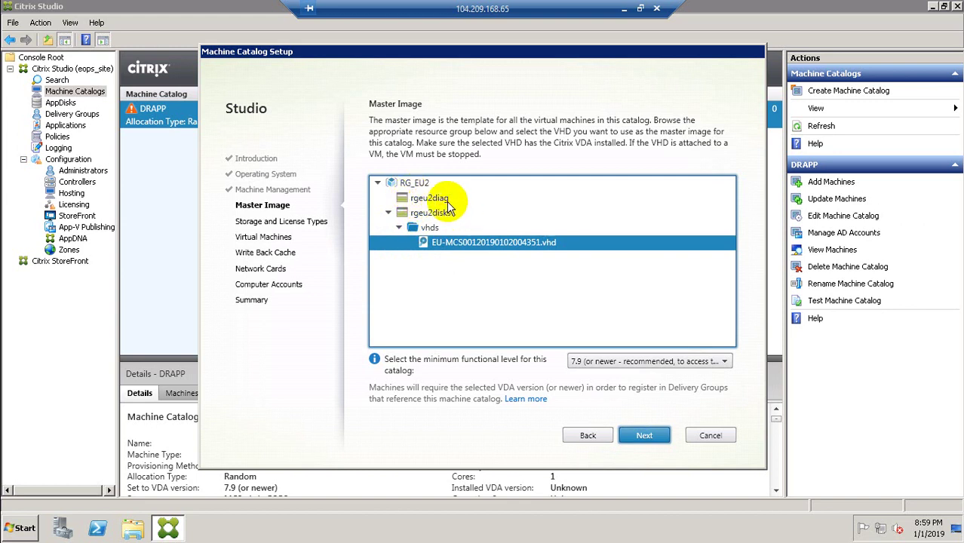
{"action": "left_click", "coordinate": [624, 9]}
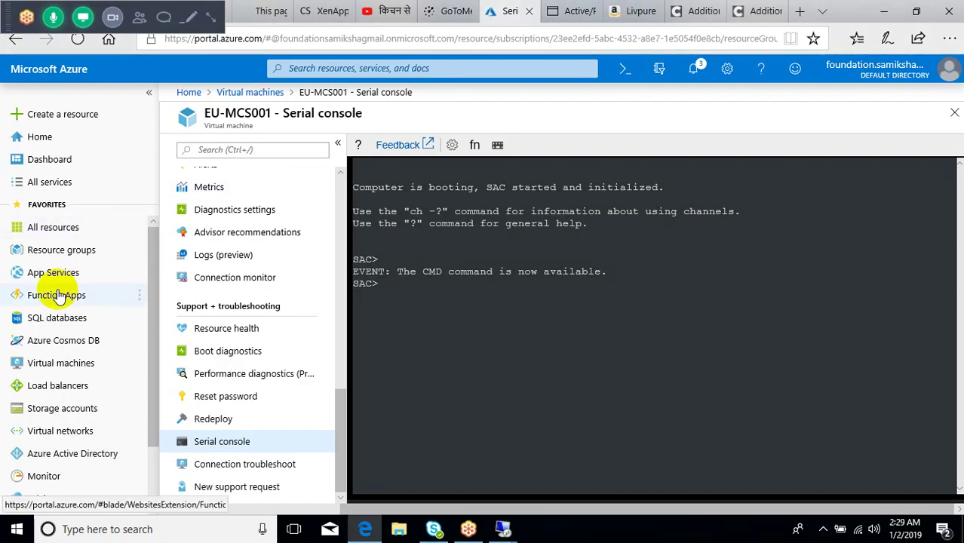
Step: Delete the rgeu2diag storage account, confirming with 'yes'
{"action": "left_click", "coordinate": [69, 408]}
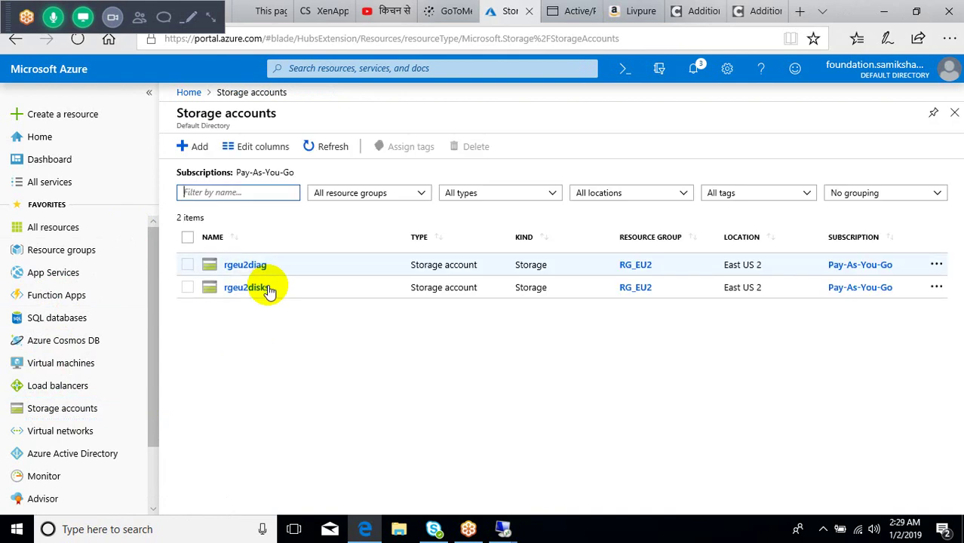
{"action": "left_click", "coordinate": [188, 267]}
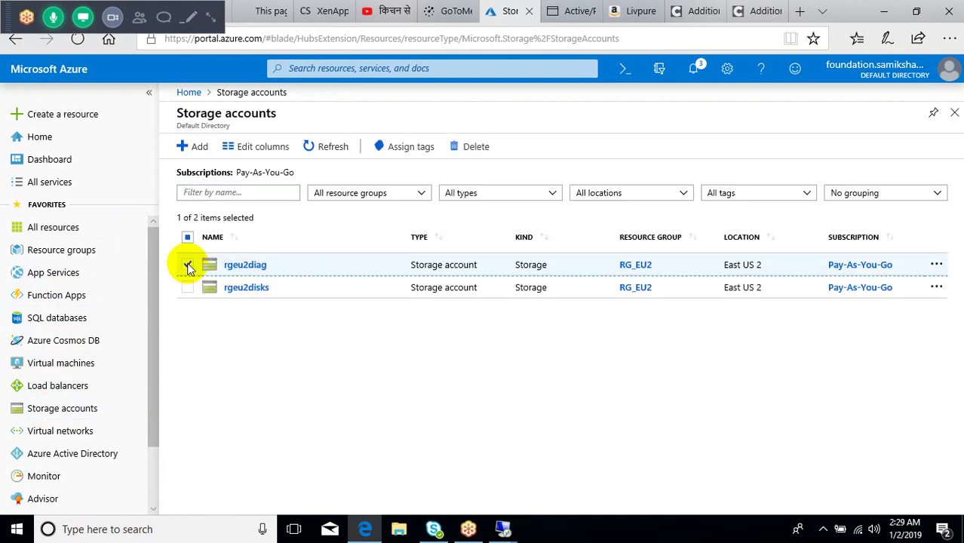
{"action": "left_click", "coordinate": [466, 150]}
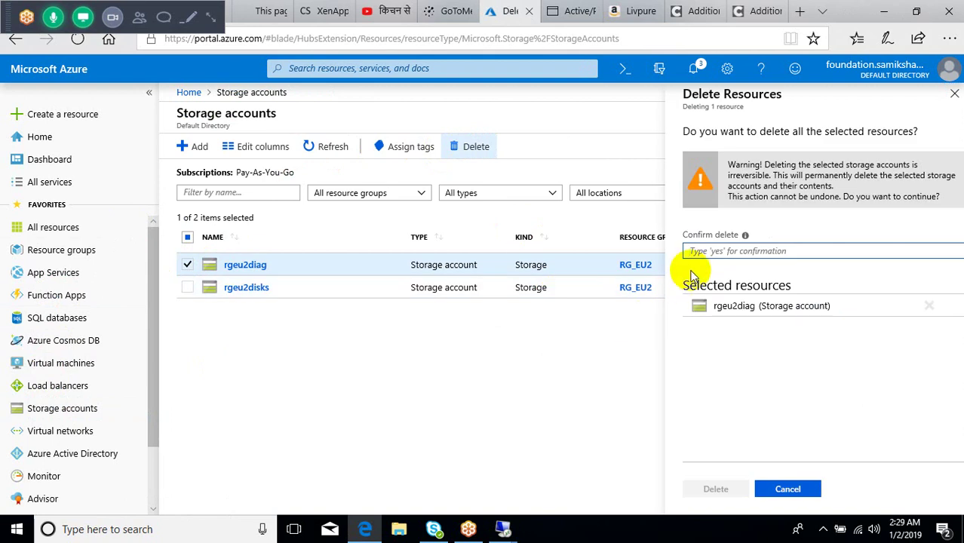
{"action": "type", "text": "yes"}
{"action": "left_click", "coordinate": [716, 490]}
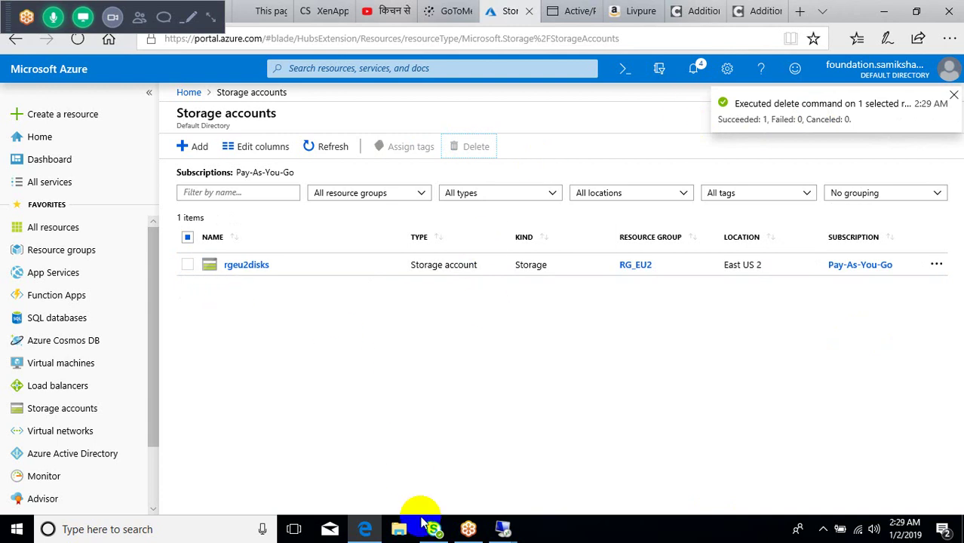
Step: Briefly bring up the Citrix Studio remote session, then minimize it back to Azure
{"action": "mouse_move", "coordinate": [503, 529]}
{"action": "left_click", "coordinate": [582, 479]}
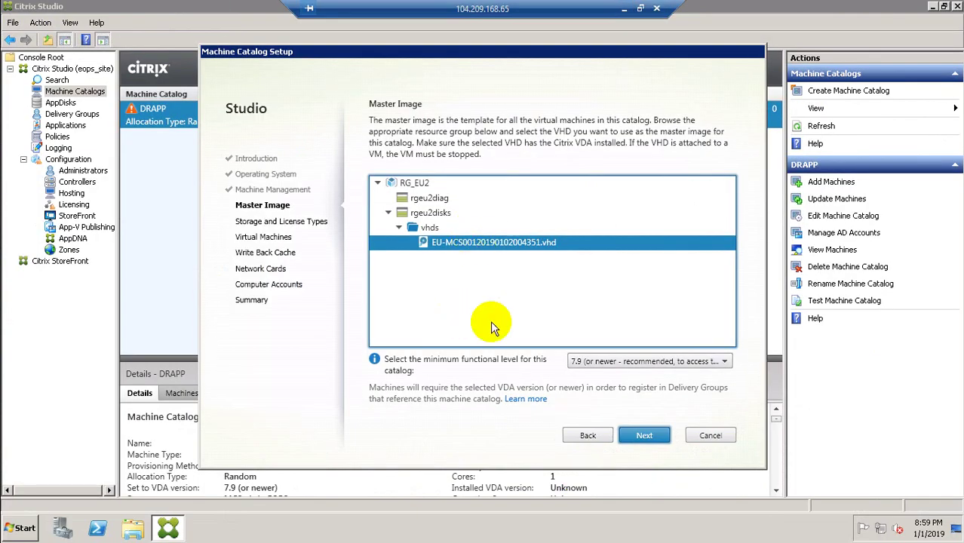
{"action": "left_click", "coordinate": [624, 8]}
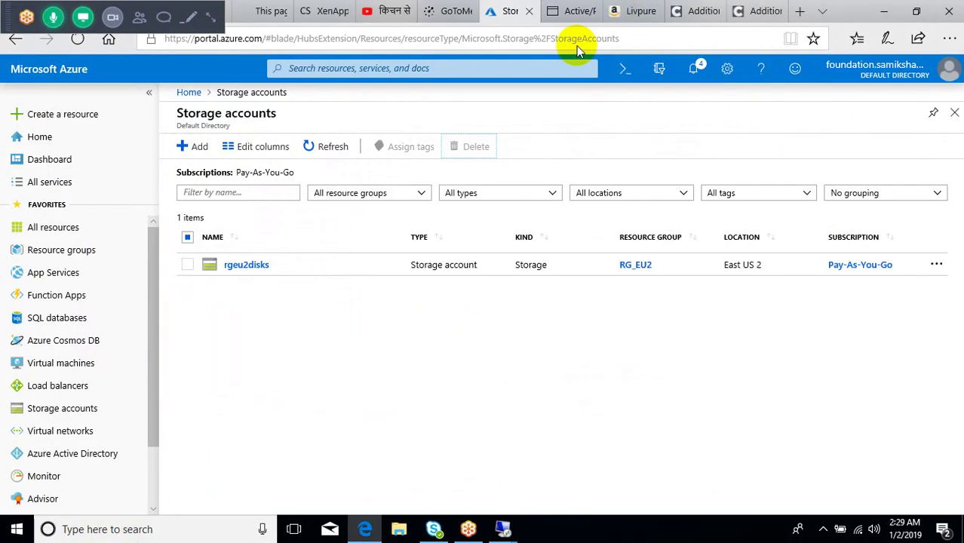
Step: Open the vhds blob container in rgeu2disks' Storage Explorer (preview)
{"action": "left_click", "coordinate": [230, 266]}
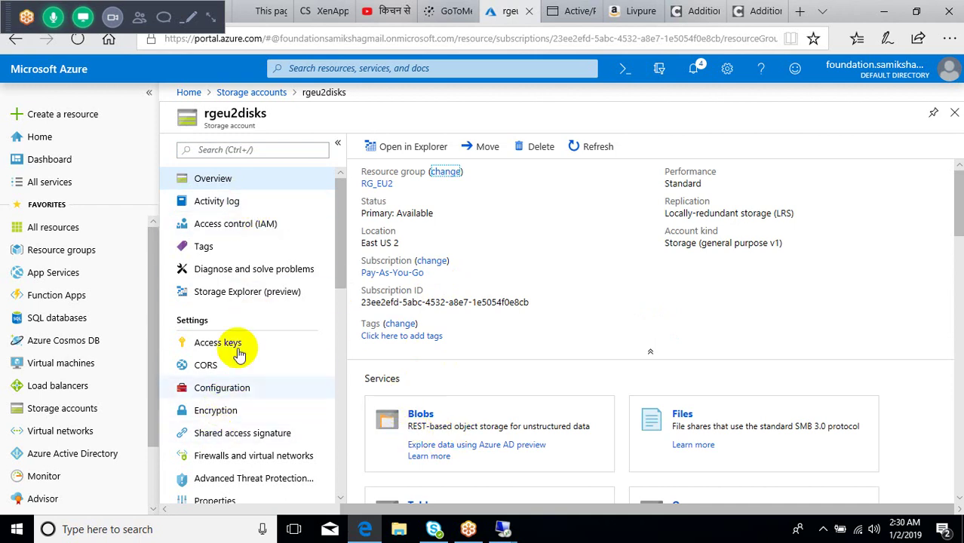
{"action": "left_click", "coordinate": [240, 299]}
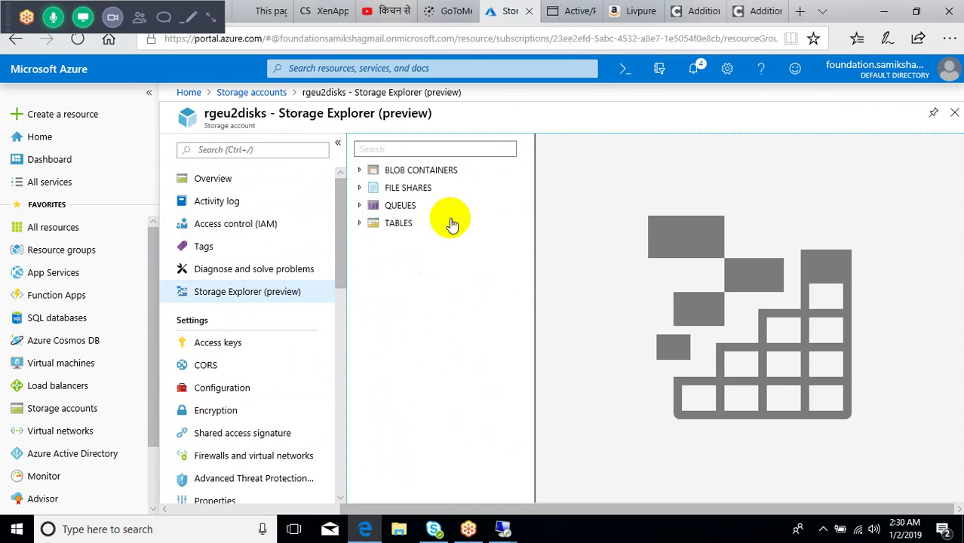
{"action": "left_click", "coordinate": [360, 222]}
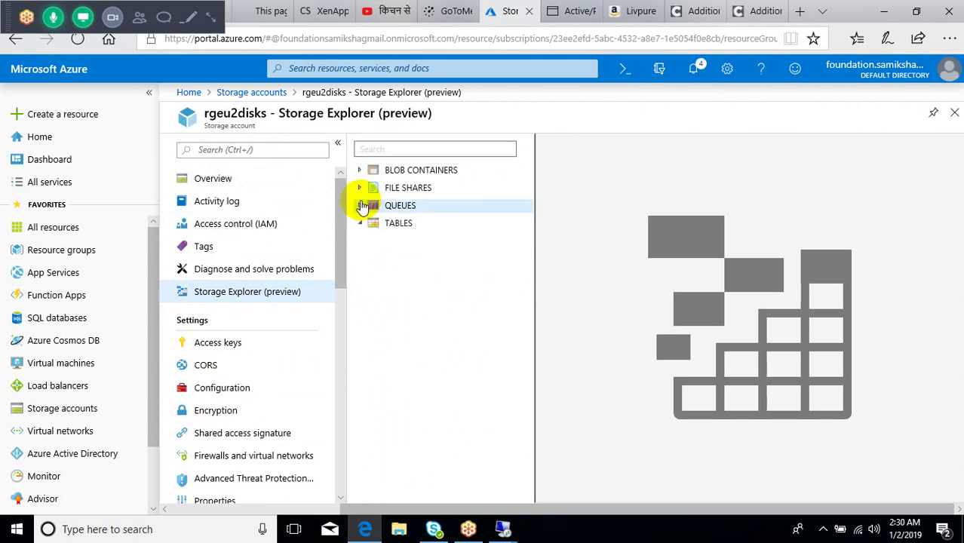
{"action": "left_click", "coordinate": [359, 189]}
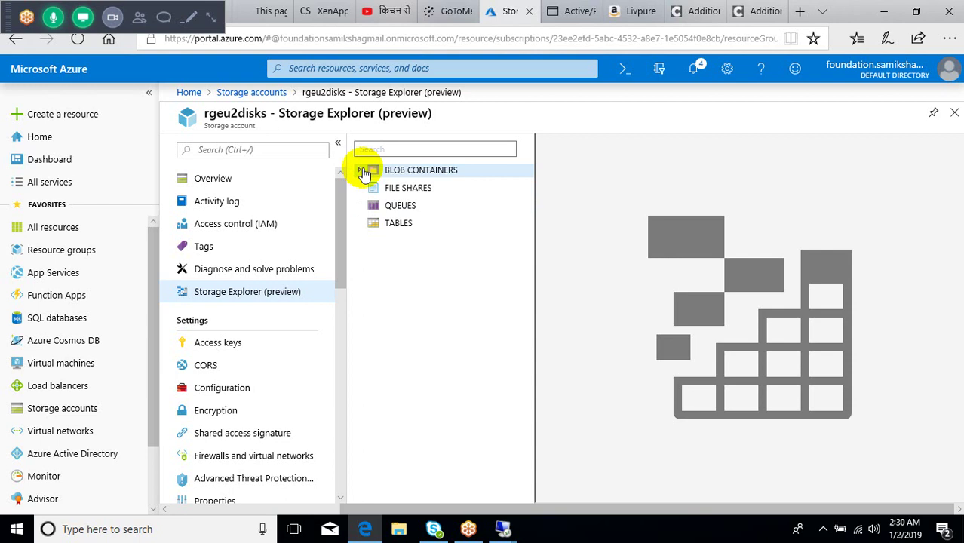
{"action": "left_click", "coordinate": [363, 171]}
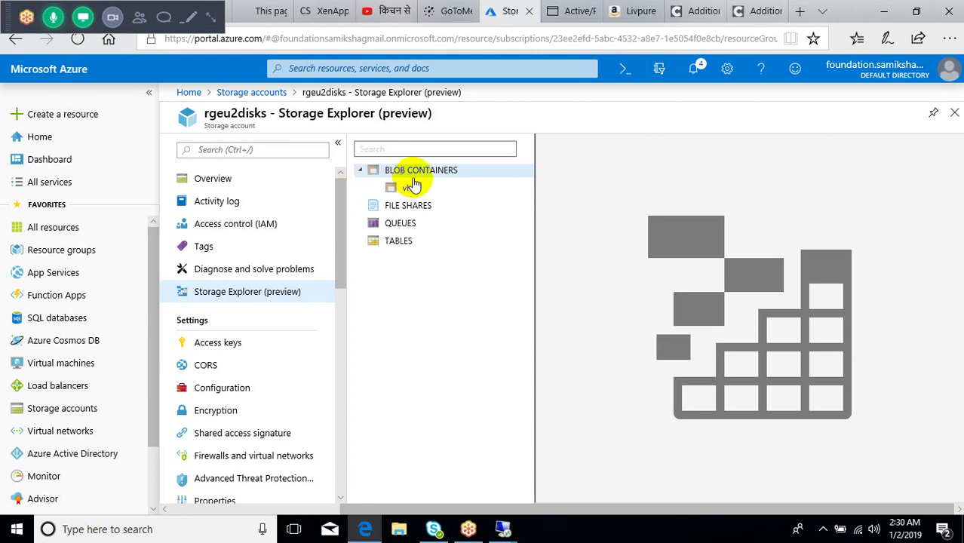
{"action": "left_click", "coordinate": [414, 195]}
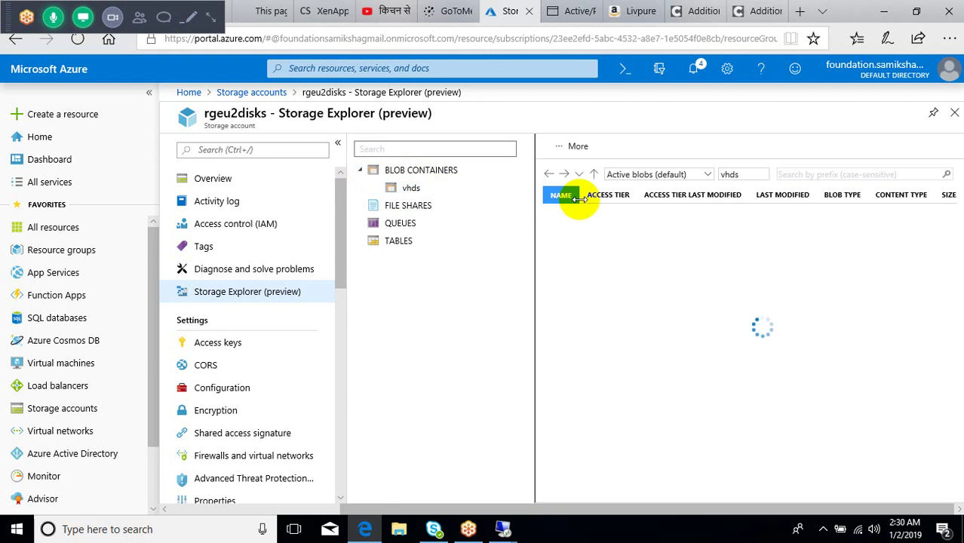
Step: Bring up the actions for EU-MCS00120190102004351.vhd, then switch to the EU-MCS001 session
{"action": "left_click", "coordinate": [591, 223]}
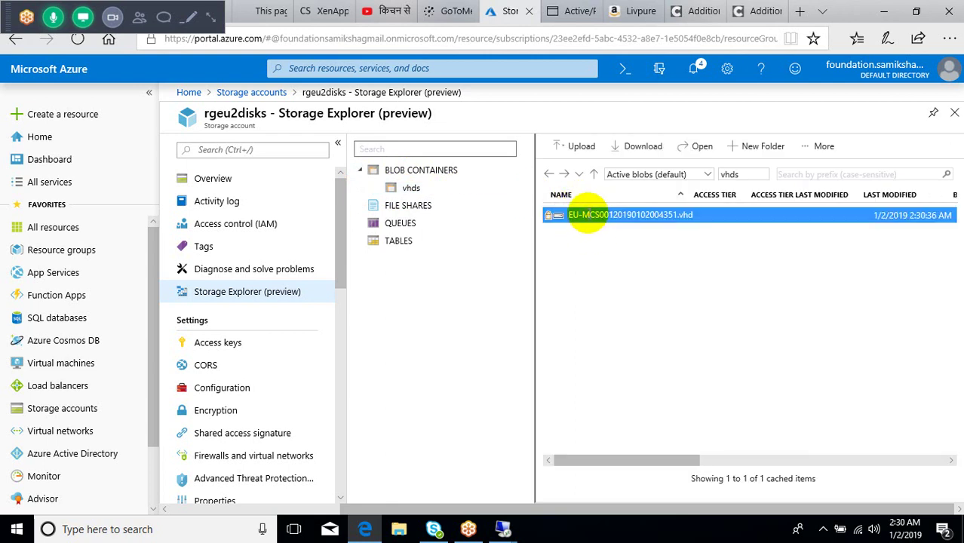
{"action": "right_click", "coordinate": [590, 217]}
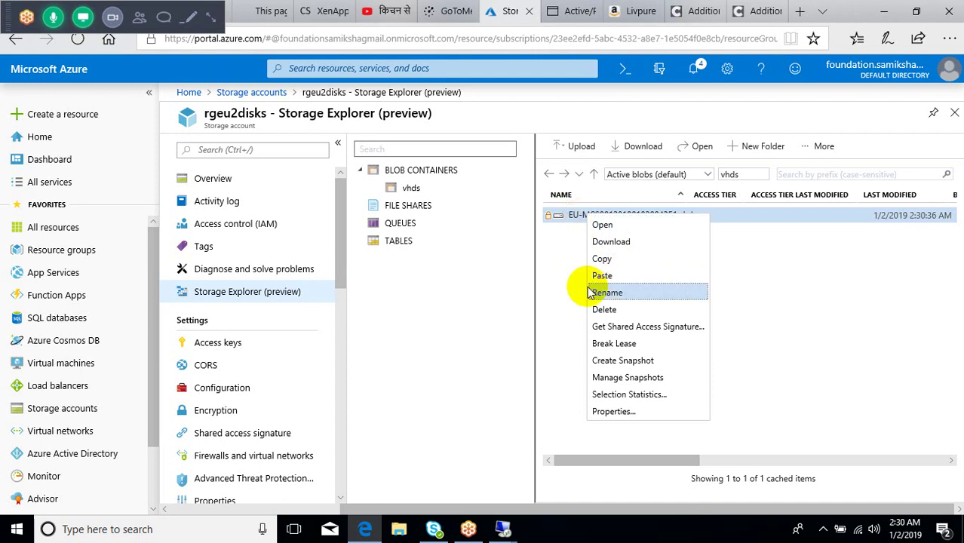
{"action": "mouse_move", "coordinate": [502, 528]}
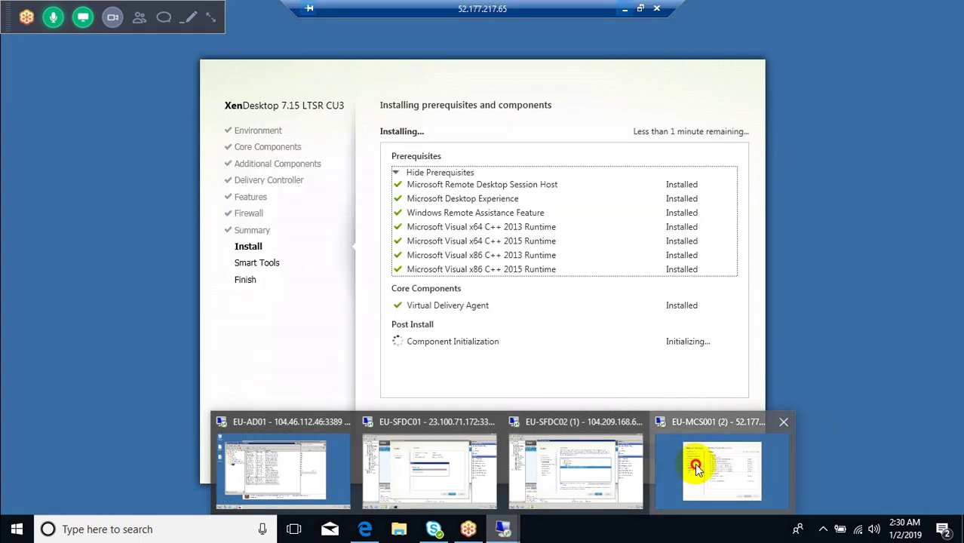
{"action": "left_click", "coordinate": [697, 463]}
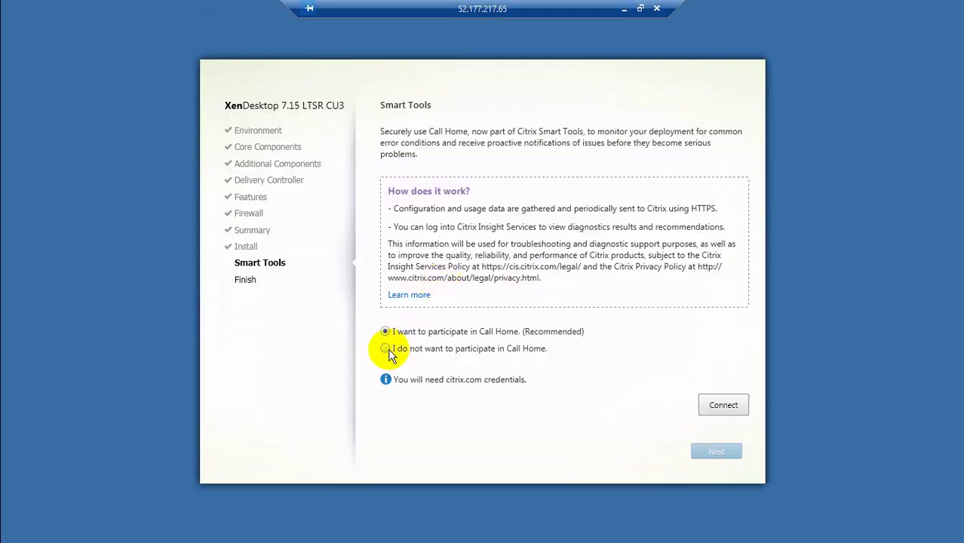
Step: Decline Call Home, finish the VDA install with restart, dismiss the logoff warning, minimize
{"action": "left_click", "coordinate": [387, 349]}
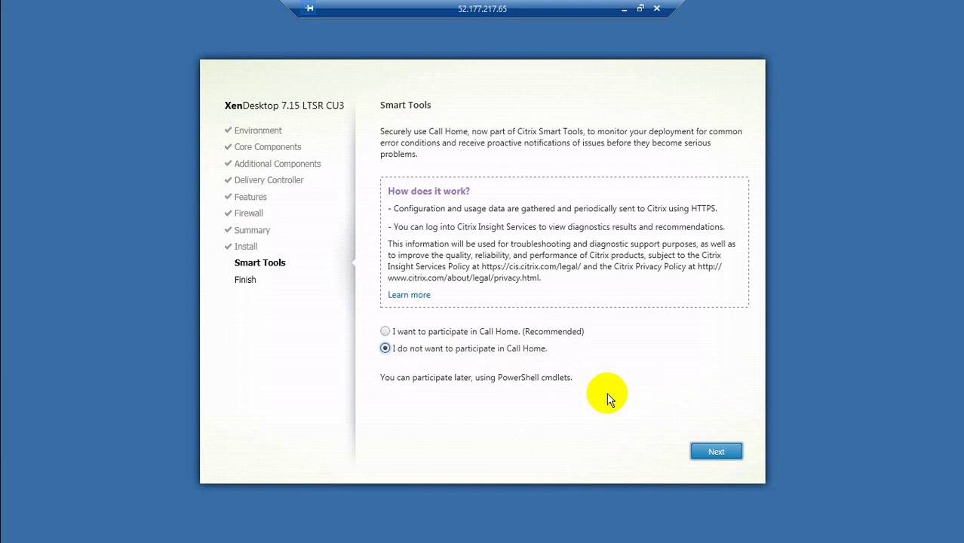
{"action": "left_click", "coordinate": [711, 453]}
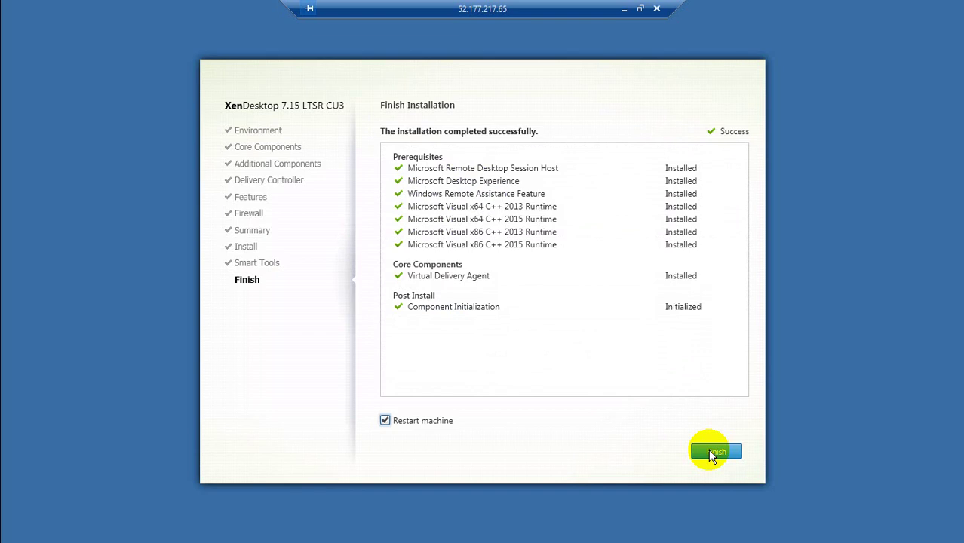
{"action": "left_click", "coordinate": [710, 452]}
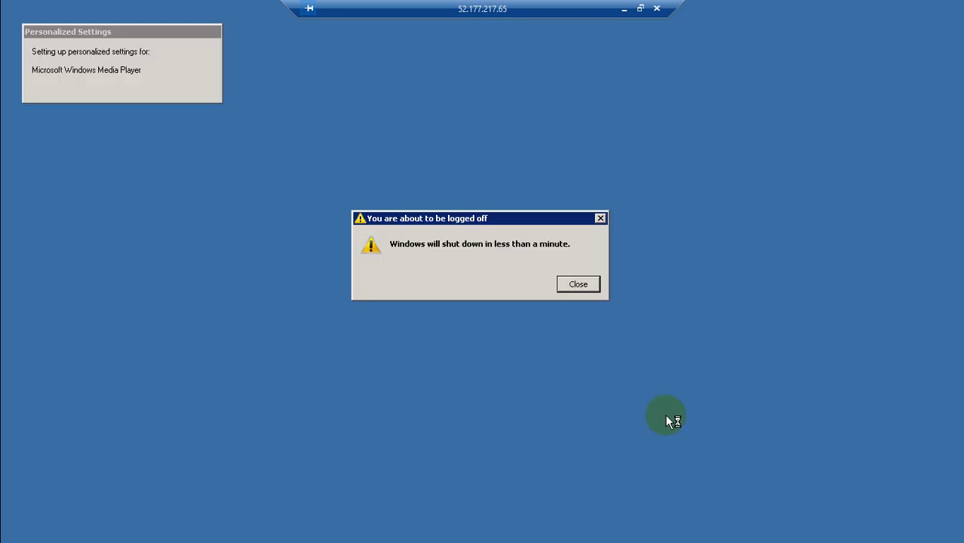
{"action": "left_click", "coordinate": [571, 284]}
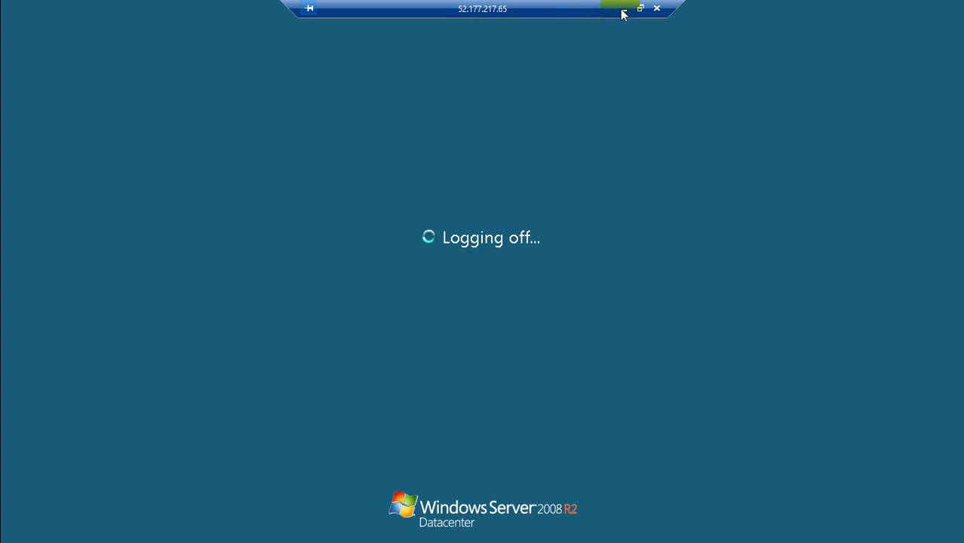
{"action": "left_click", "coordinate": [624, 8]}
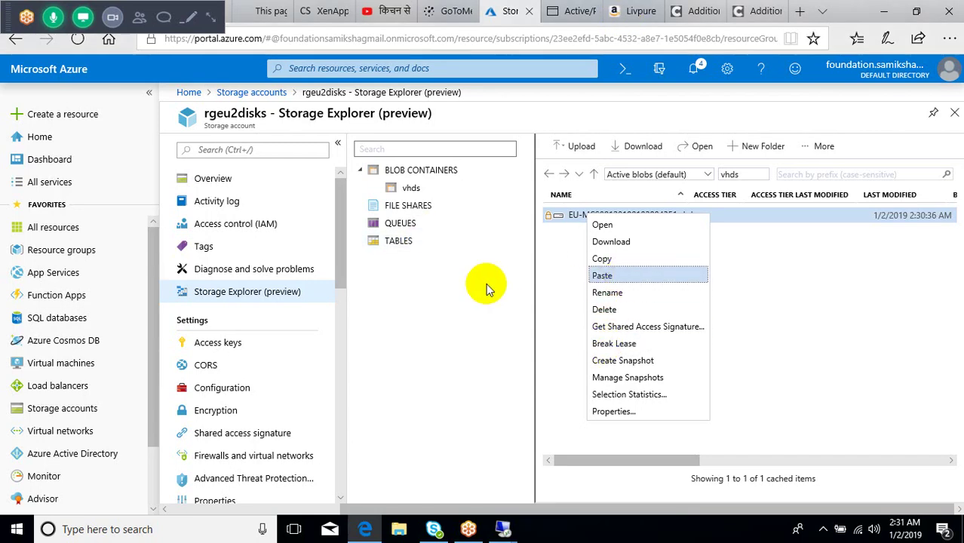
{"action": "left_click", "coordinate": [555, 276]}
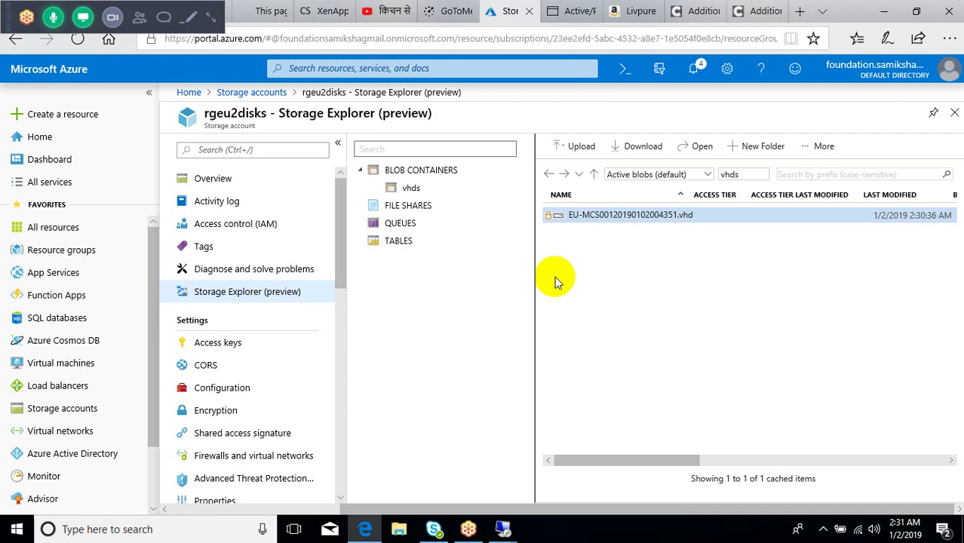
{"action": "left_click", "coordinate": [612, 215]}
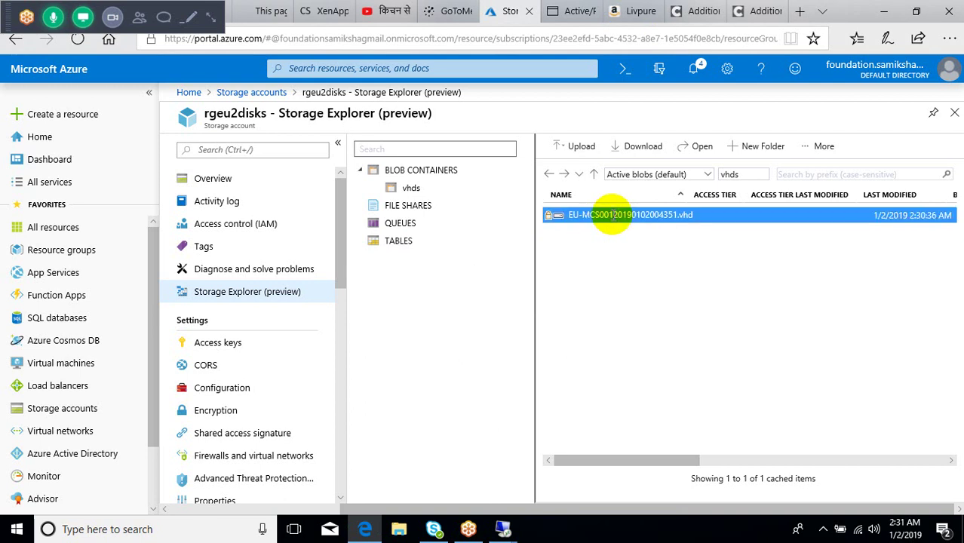
{"action": "right_click", "coordinate": [613, 215]}
{"action": "left_click", "coordinate": [576, 301]}
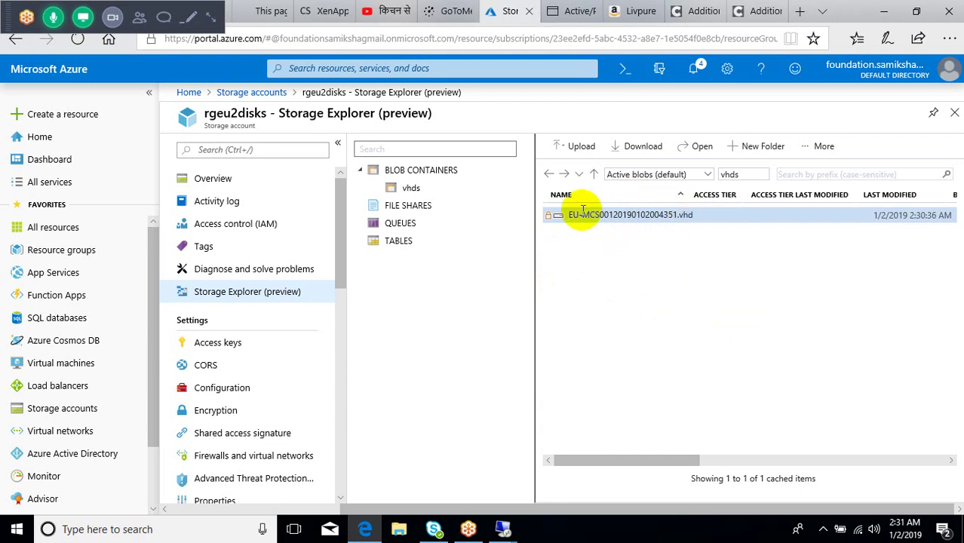
{"action": "left_click", "coordinate": [824, 528]}
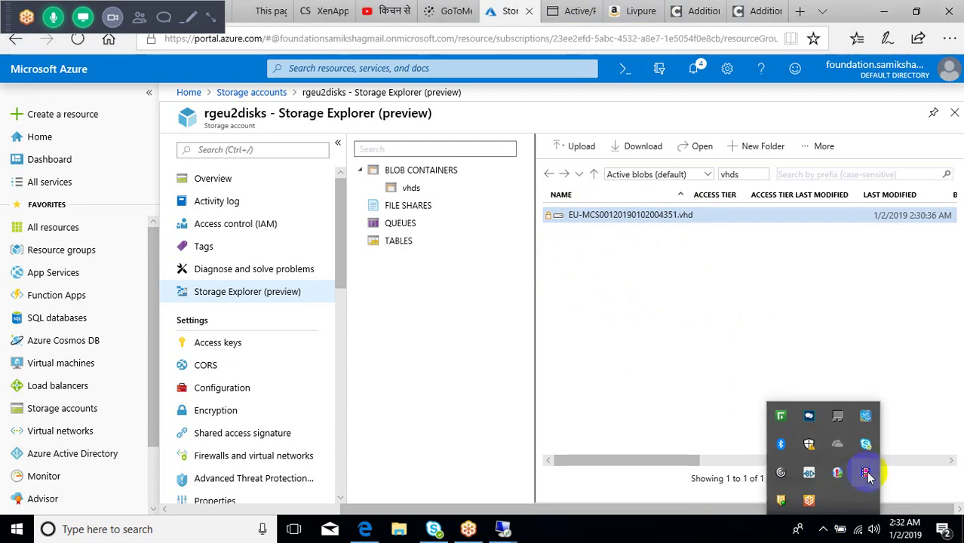